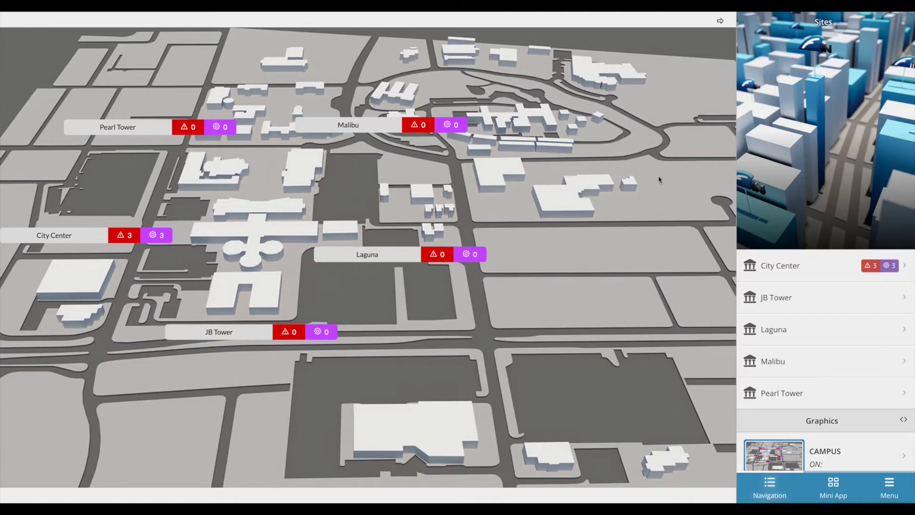
Open City Center's Floor 1 and reveal the Graphics Builder options in the app menu.
left_click(831, 269)
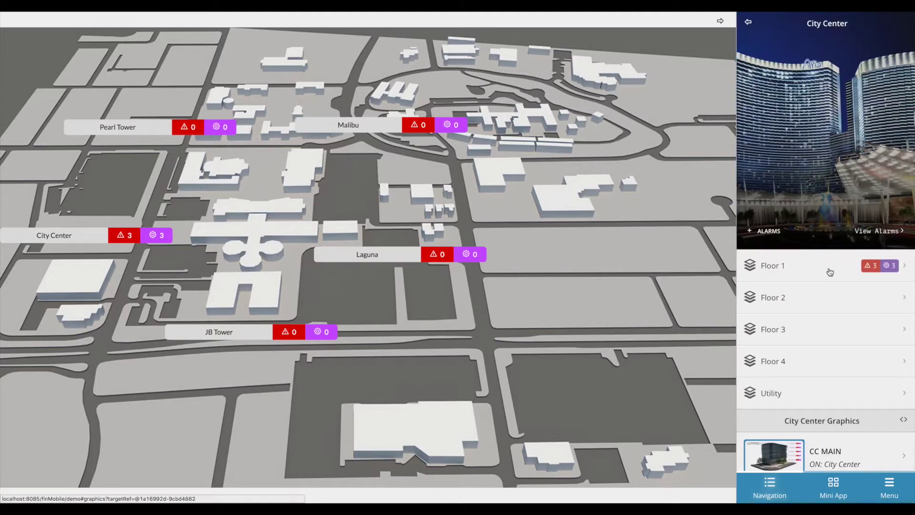
left_click(831, 271)
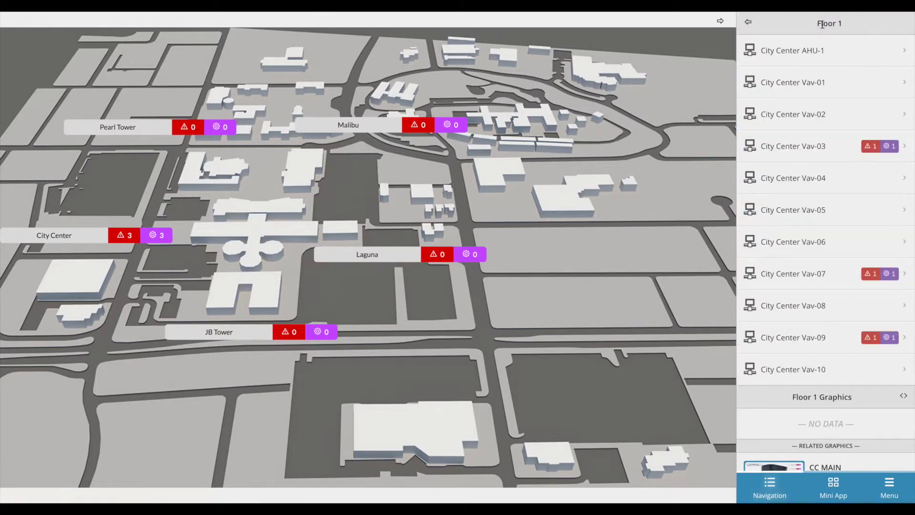
left_click(889, 487)
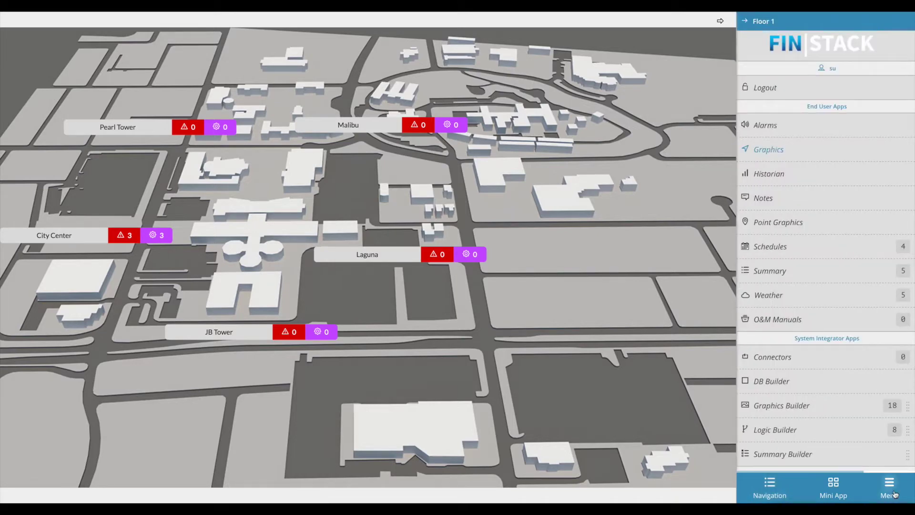
scroll(844, 306, "down", 4)
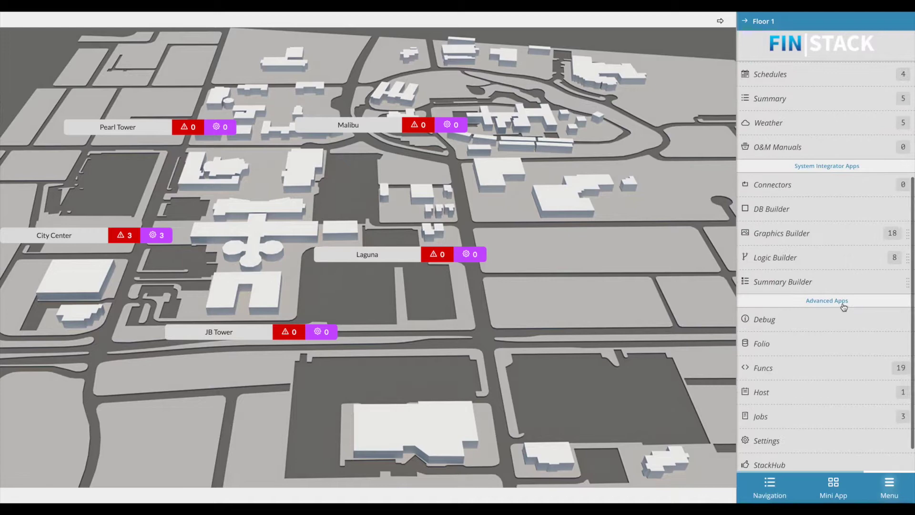
left_click(816, 245)
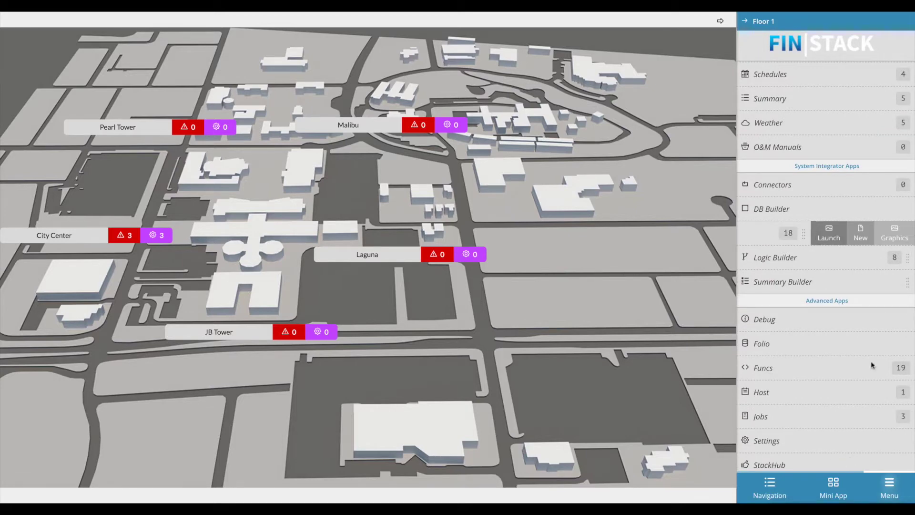
Start a new floorplan graphic named CC FLOOR-1 with City Center Vav-01 as sample equipment.
left_click(864, 238)
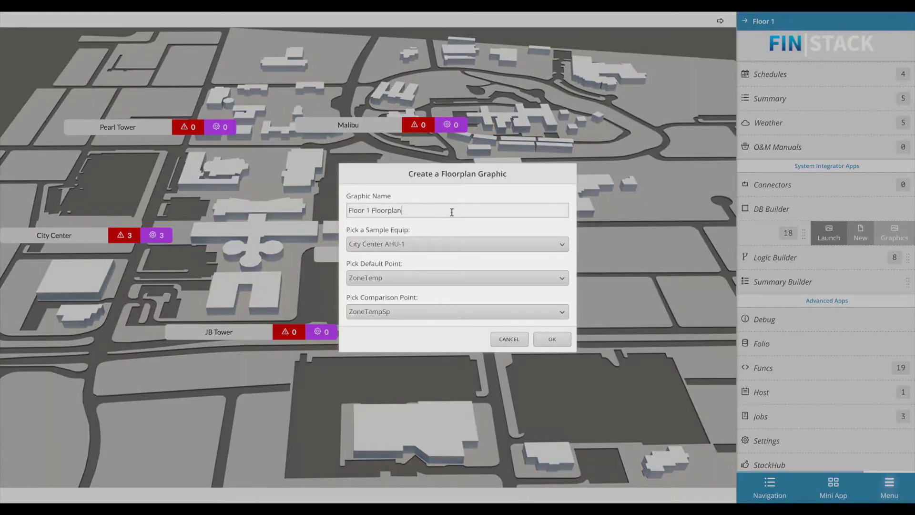
left_click_drag(451, 211, 345, 212)
type("CC FLOOR-1")
left_click(442, 243)
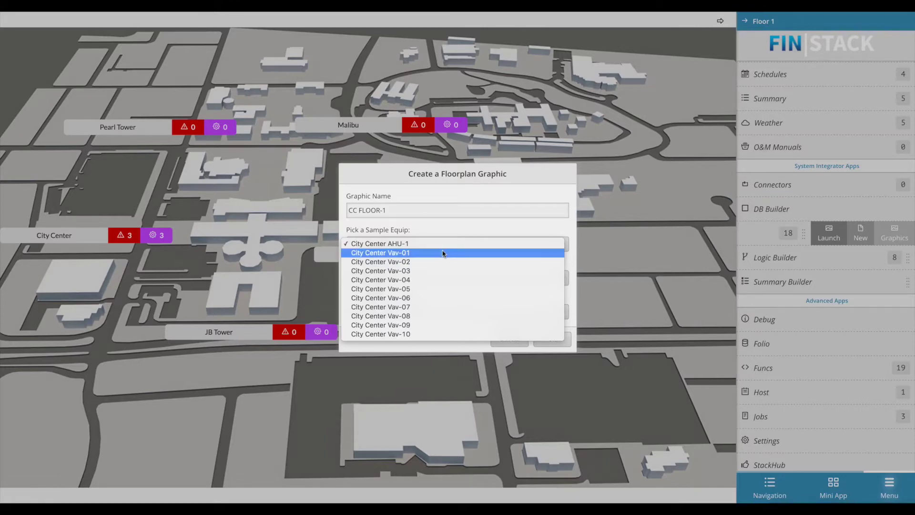
left_click(443, 253)
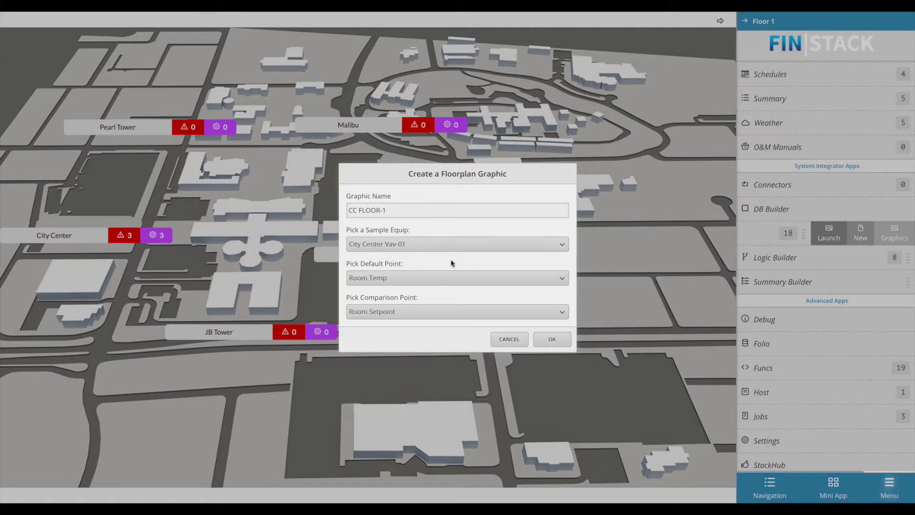
Keep Room Temp as the default point and Room Setpoint as the comparison point.
left_click(446, 279)
left_click(446, 278)
left_click(443, 310)
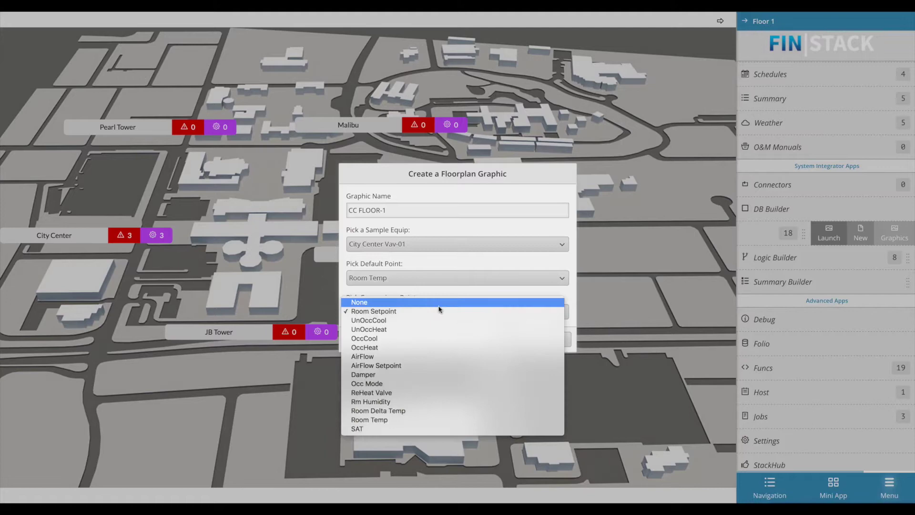
left_click(424, 303)
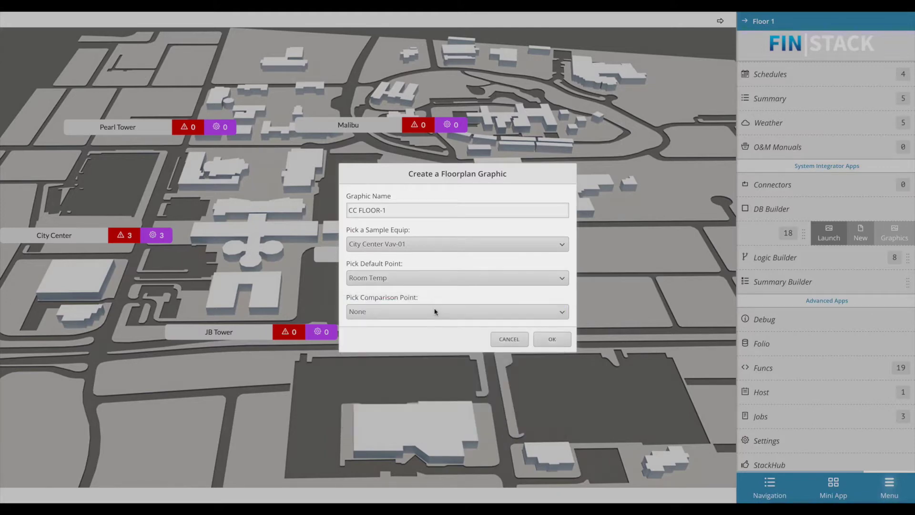
left_click(435, 311)
left_click(429, 321)
Select all ten equips Vav-01 to Vav-10 and make the -5 to 5 legend a gradient.
left_click(552, 338)
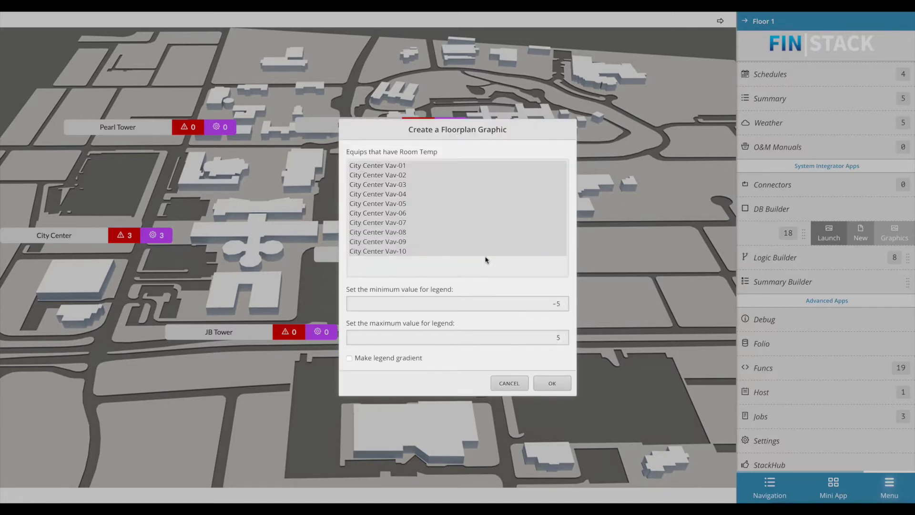
left_click(441, 168)
left_click(421, 251, "shift")
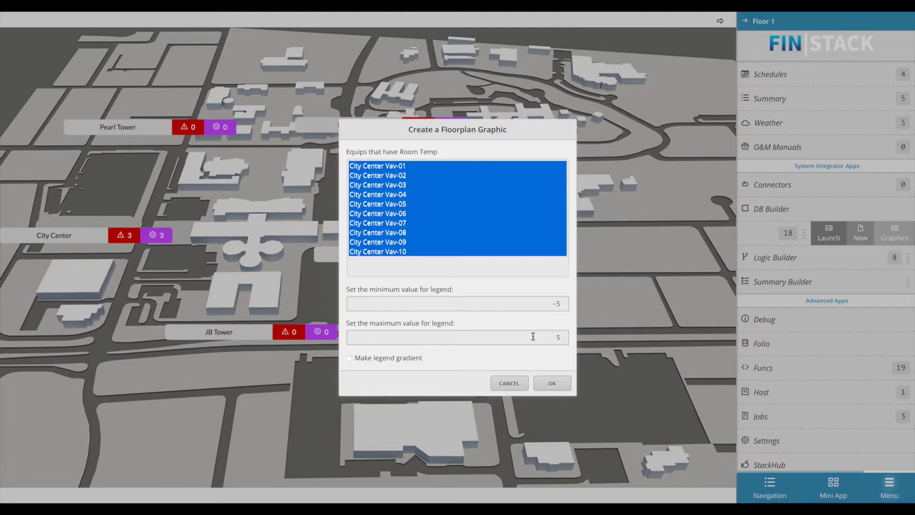
left_click(350, 358)
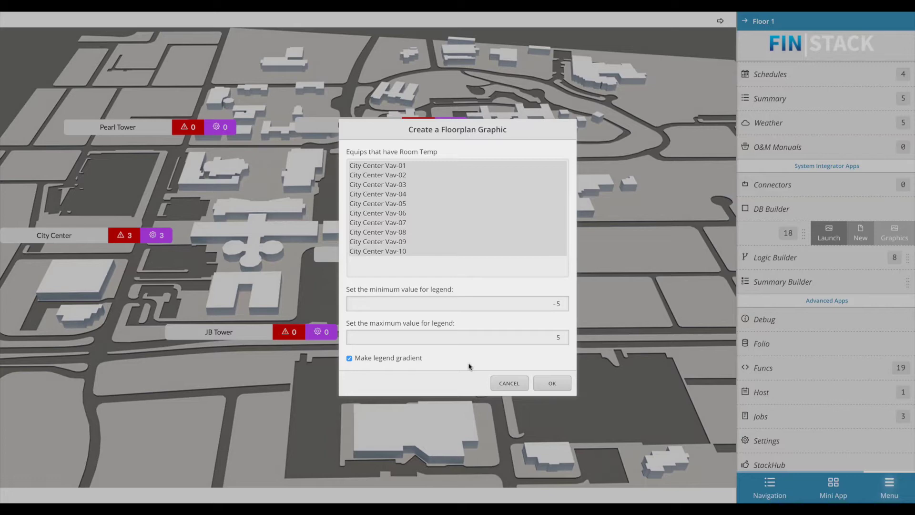
Create the CC FLOOR-1 floorplan, dismiss the confirmation, and open it in the editor.
left_click(551, 385)
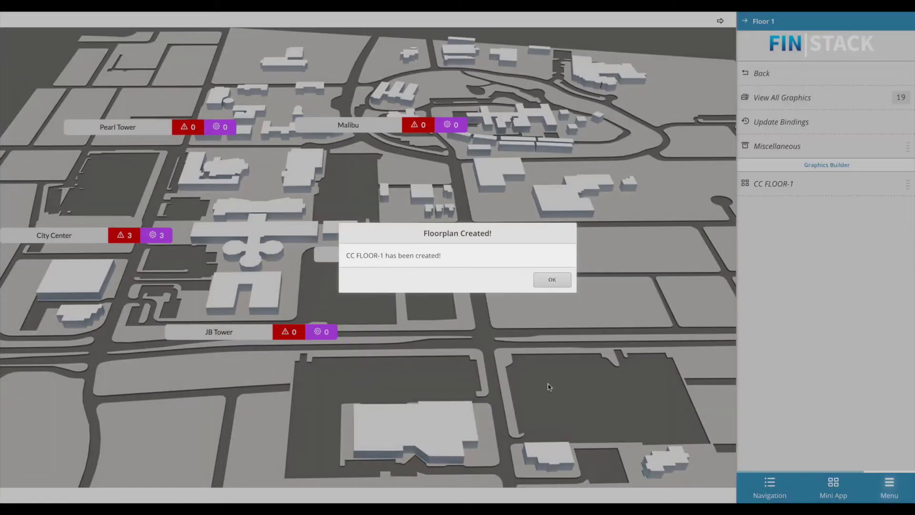
left_click(541, 279)
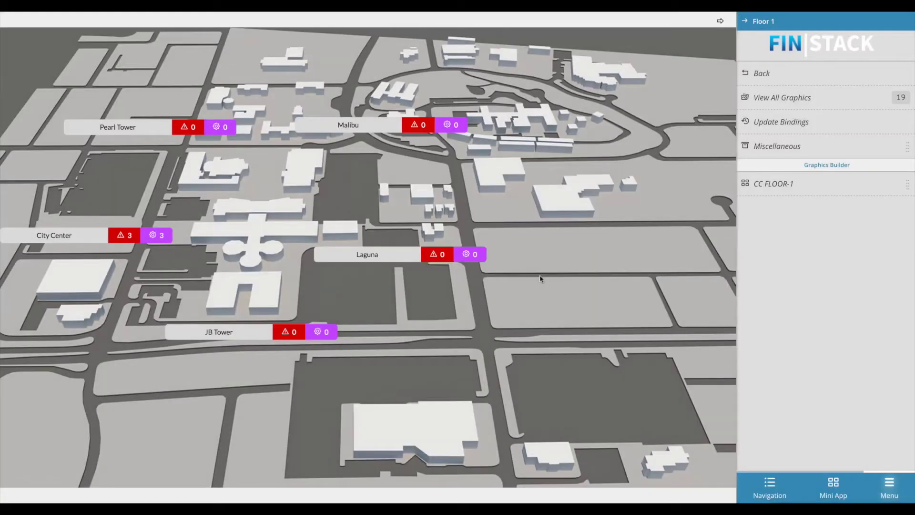
left_click(810, 180)
left_click(787, 188)
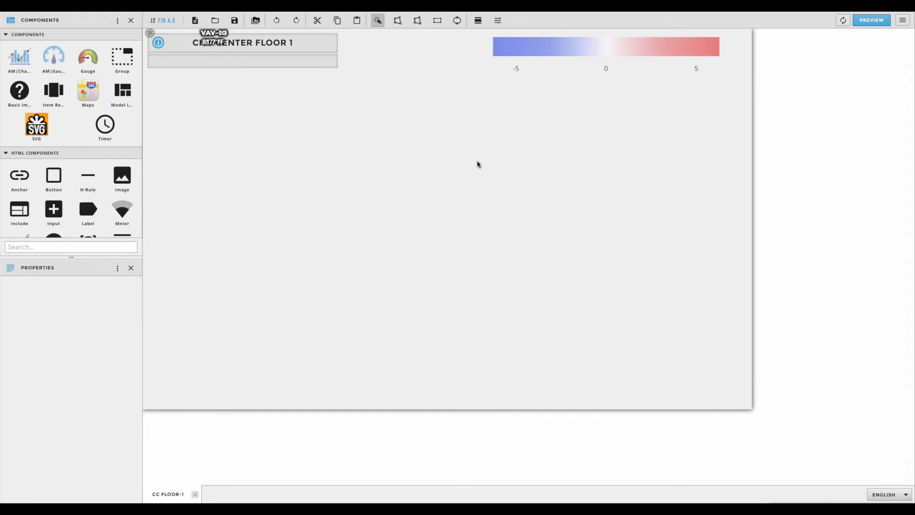
left_click_drag(212, 42, 249, 110)
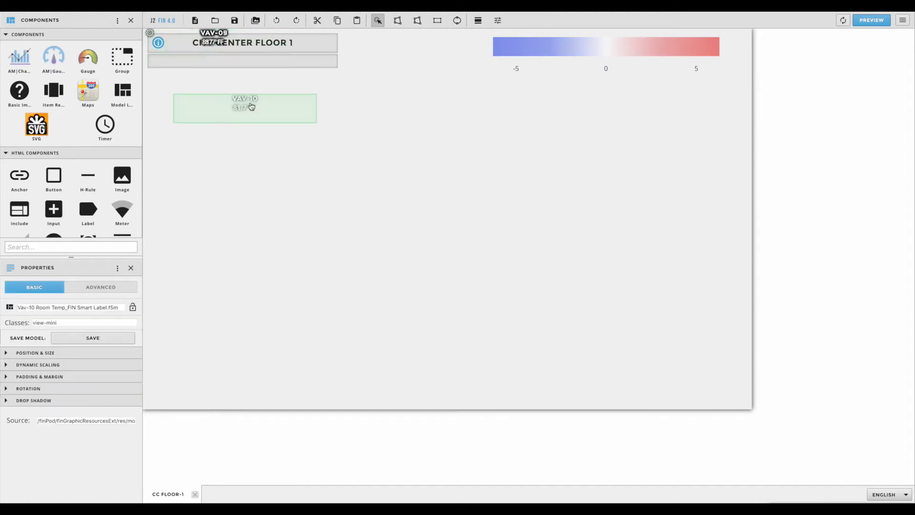
mouse_move(226, 40)
left_mouse_down()
mouse_move(229, 64)
mouse_move(249, 78)
mouse_move(241, 41)
left_mouse_up()
left_click(253, 104)
left_click_drag(253, 104, 224, 41)
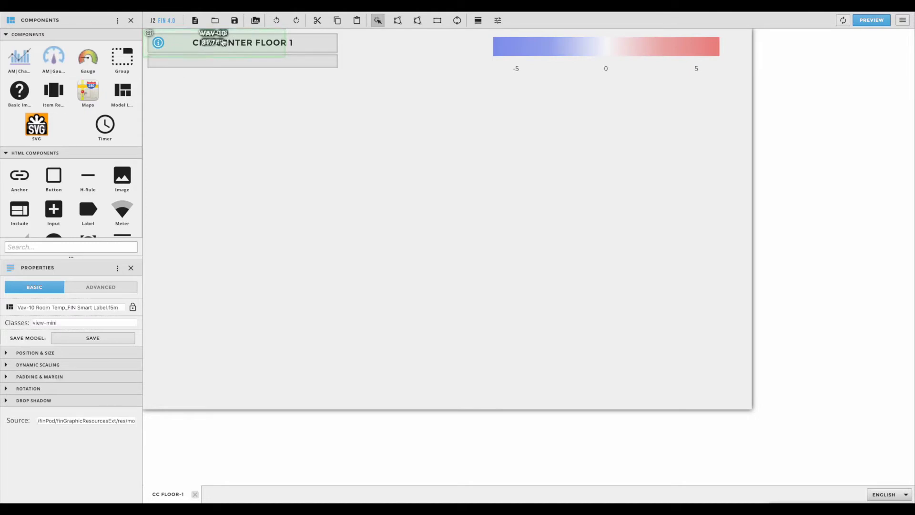
left_click(302, 156)
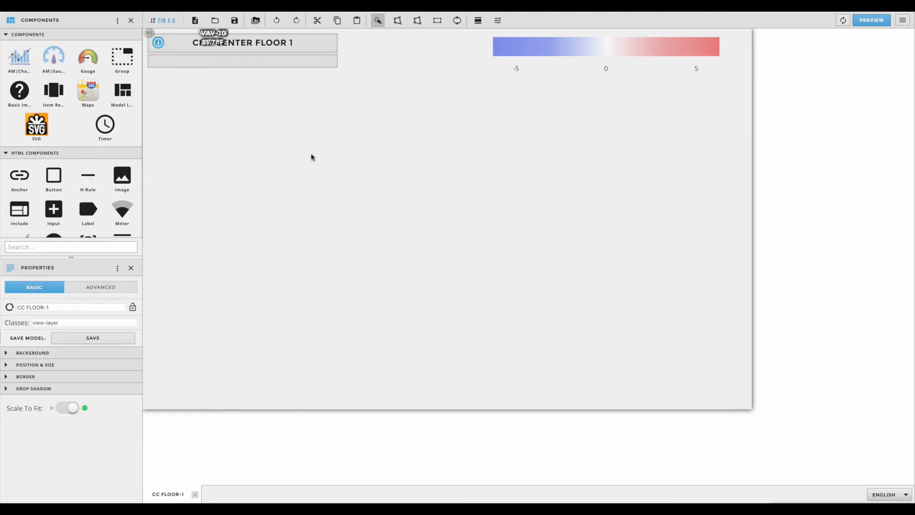
Set the background type to Image, upload Floorplan.png, and use the Floor 1 floorplan image.
left_click(14, 354)
left_click(112, 372)
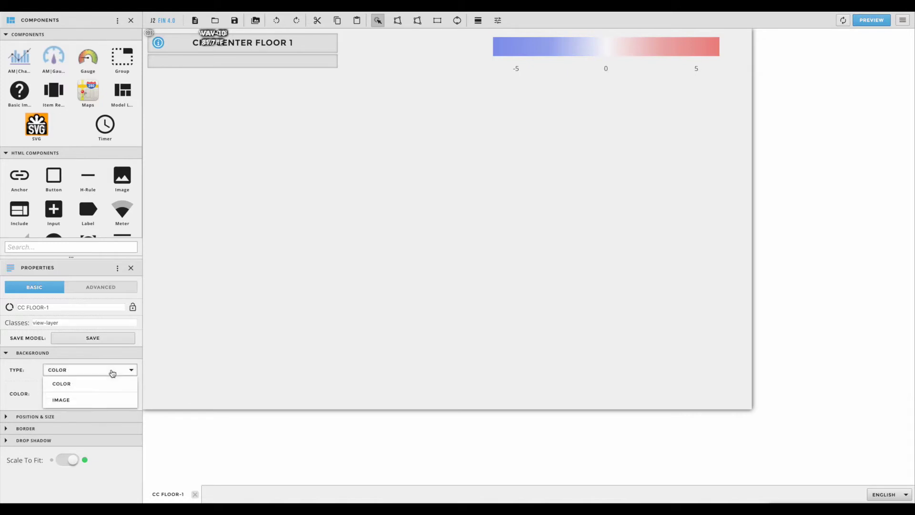
left_click(110, 402)
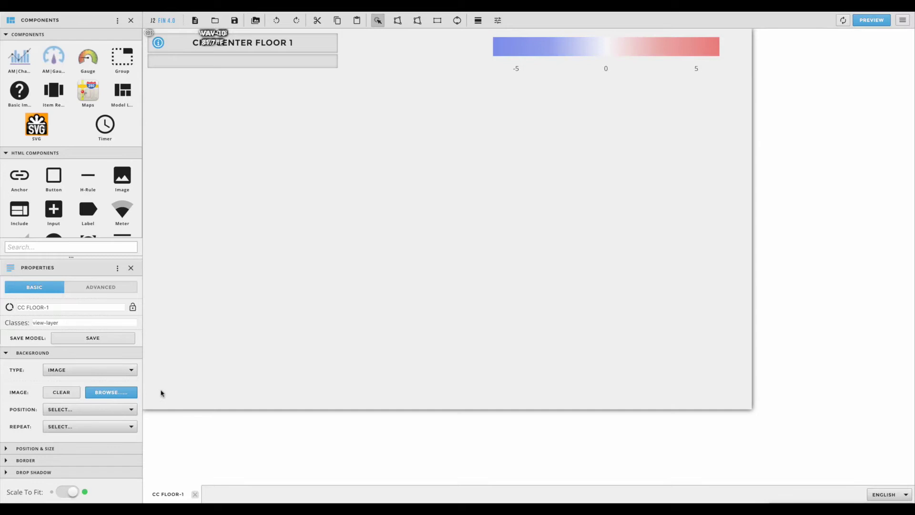
left_click(122, 394)
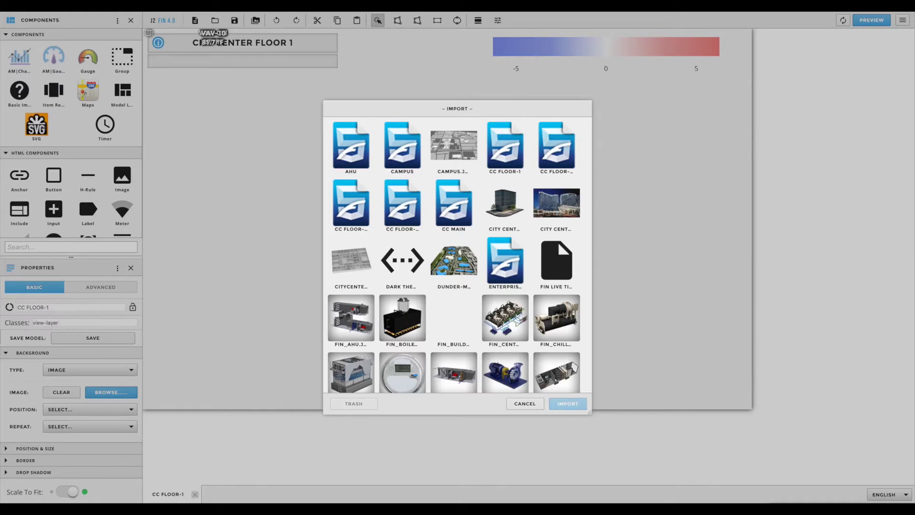
key("super+Tab")
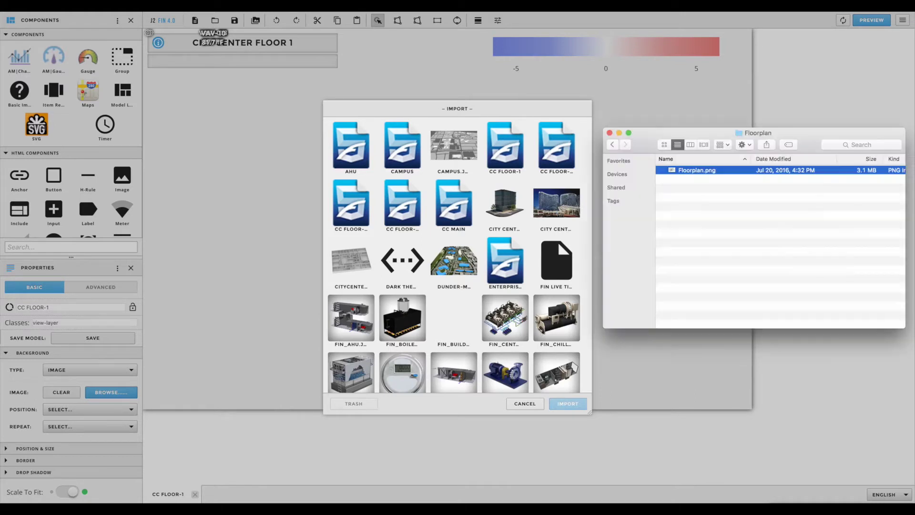
left_click_drag(722, 174, 505, 241)
scroll(505, 241, "down", 4)
left_click(347, 315)
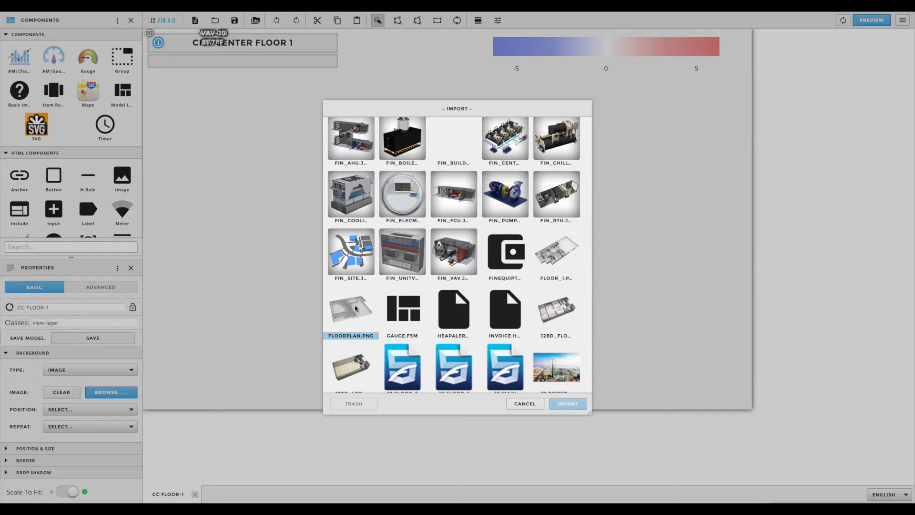
left_click(559, 257)
left_click(580, 403)
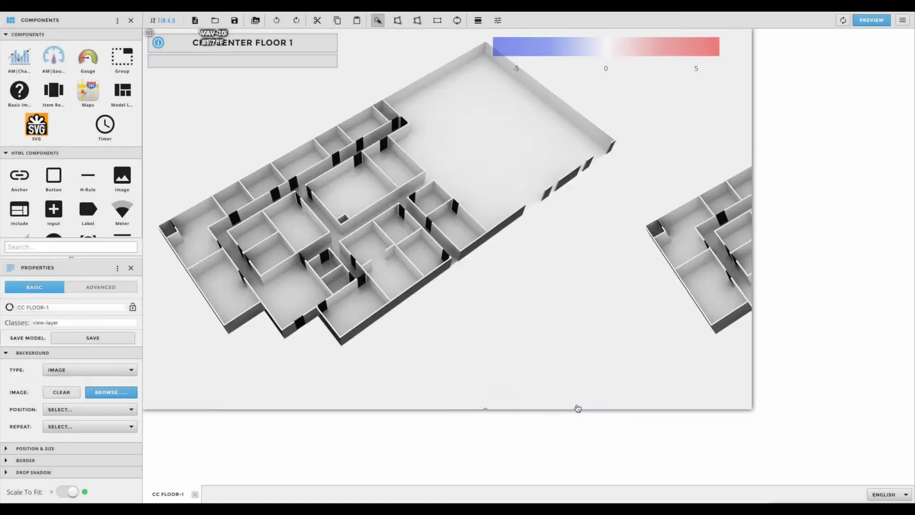
Set the background position to Center with No Repeat.
left_click(583, 395)
left_click(109, 411)
left_click(111, 424)
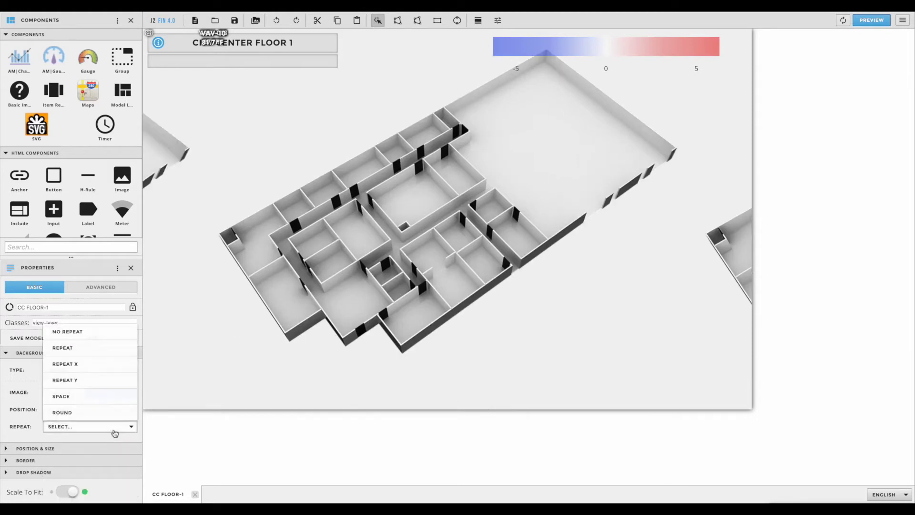
left_click(89, 333)
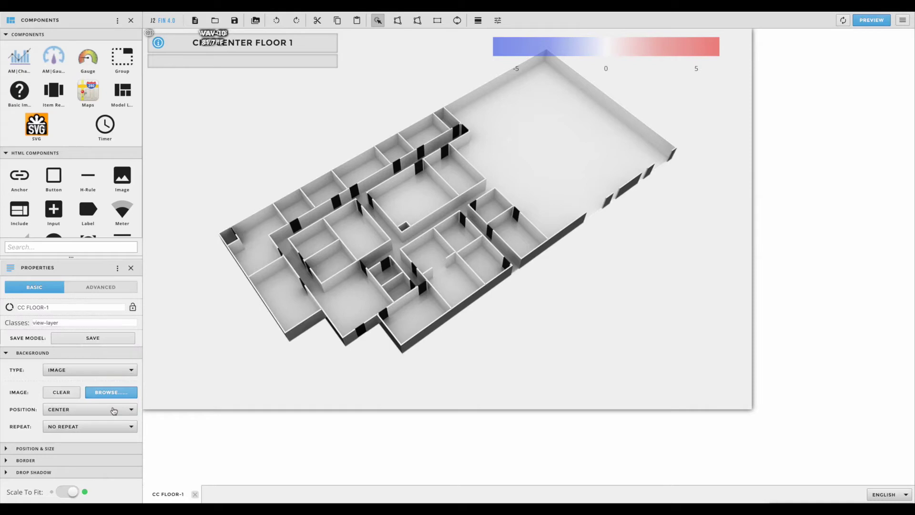
Show the Virtual Points list with each Vav's Room Setpoint and Room Temp values.
left_click(385, 344)
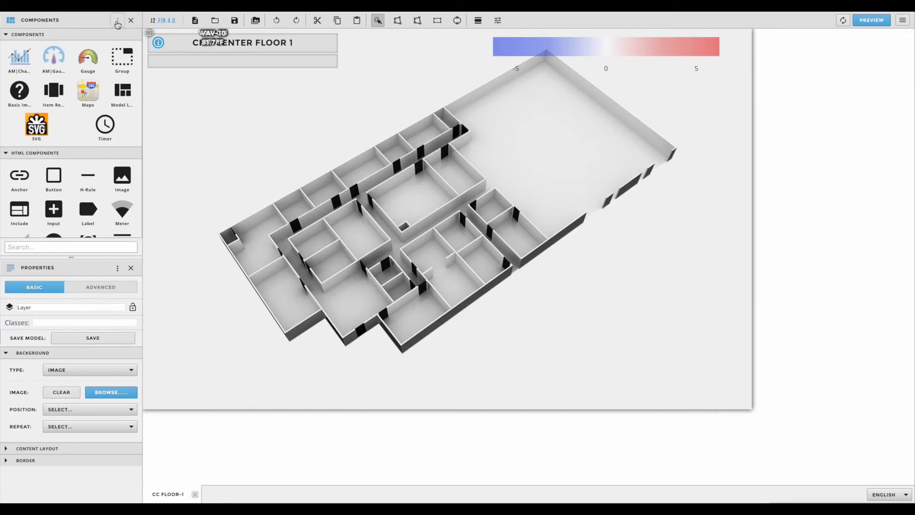
left_click(117, 21)
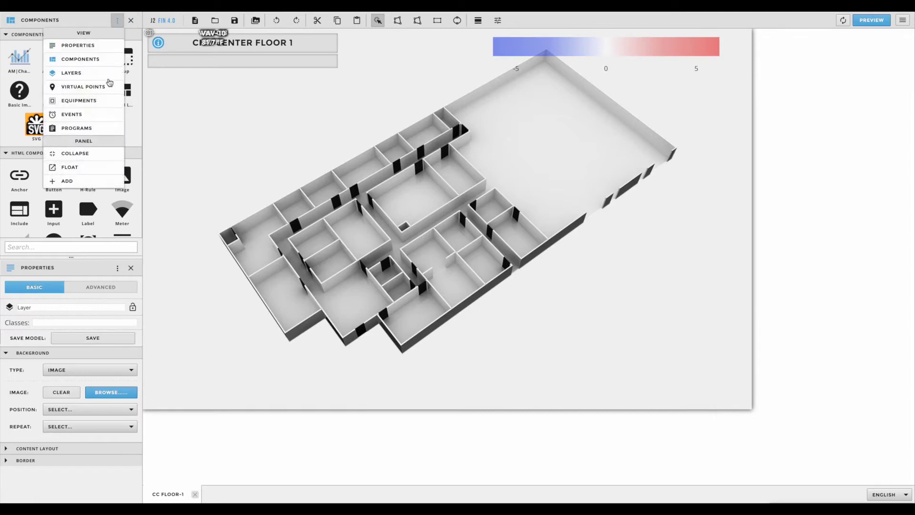
left_click(101, 87)
left_click(275, 127)
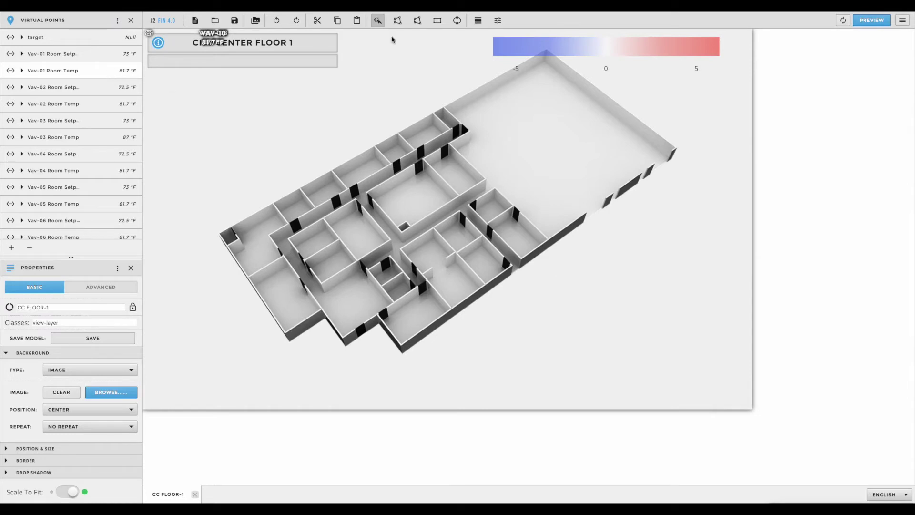
left_click(398, 20)
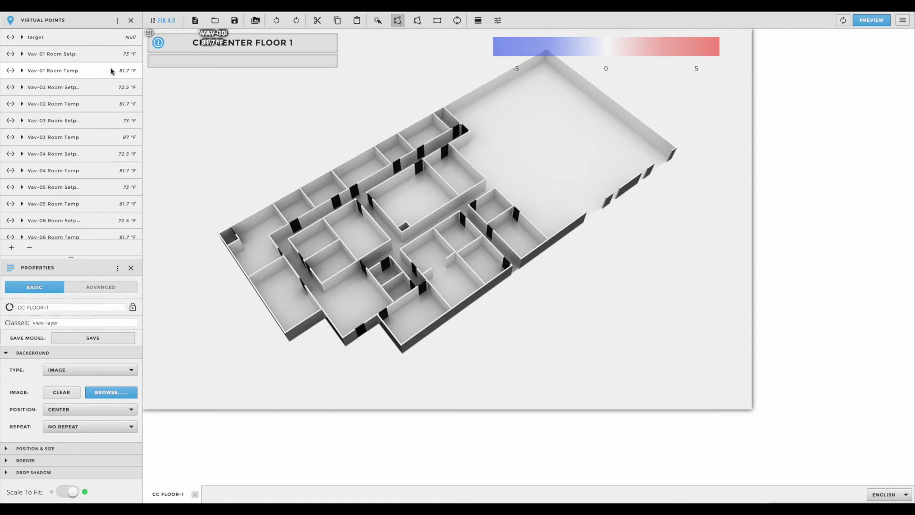
Draw the first room polygon from the building's left corner and check its properties.
left_click(219, 233)
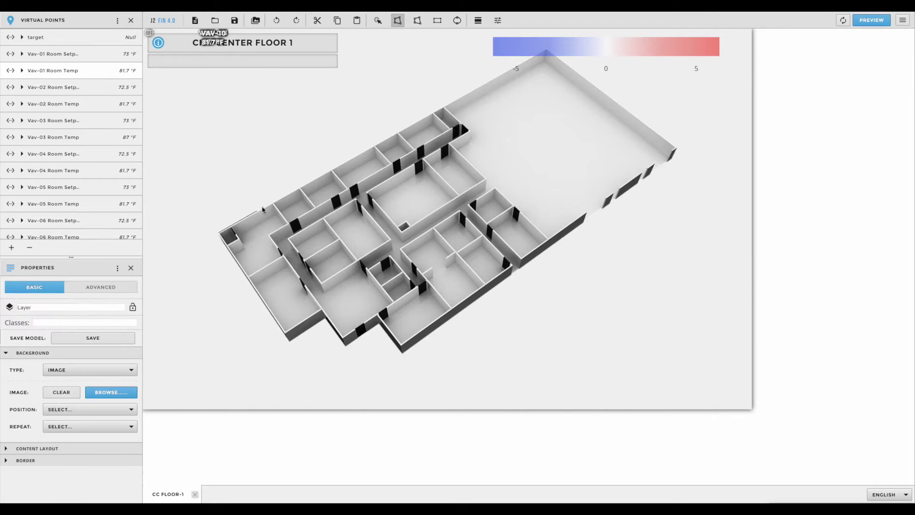
left_click(273, 203)
left_click(288, 223)
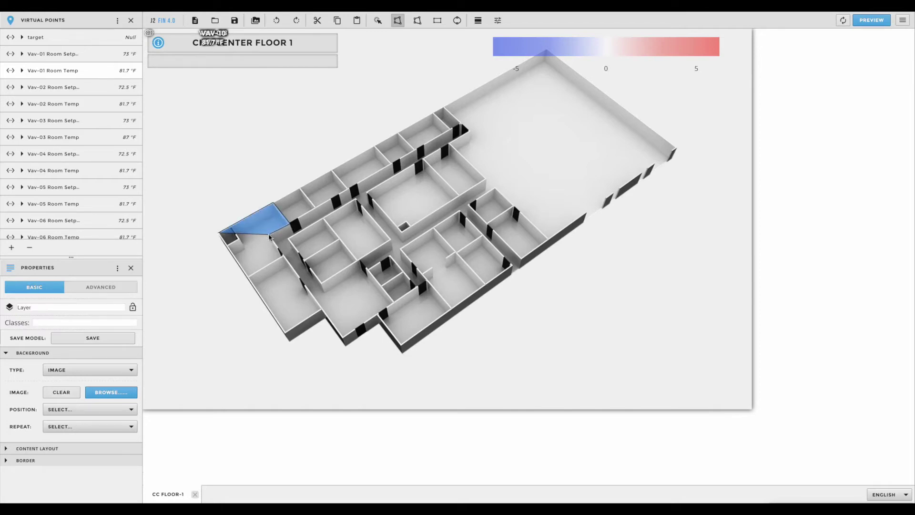
left_click(269, 234)
left_click(284, 254)
double_click(247, 276)
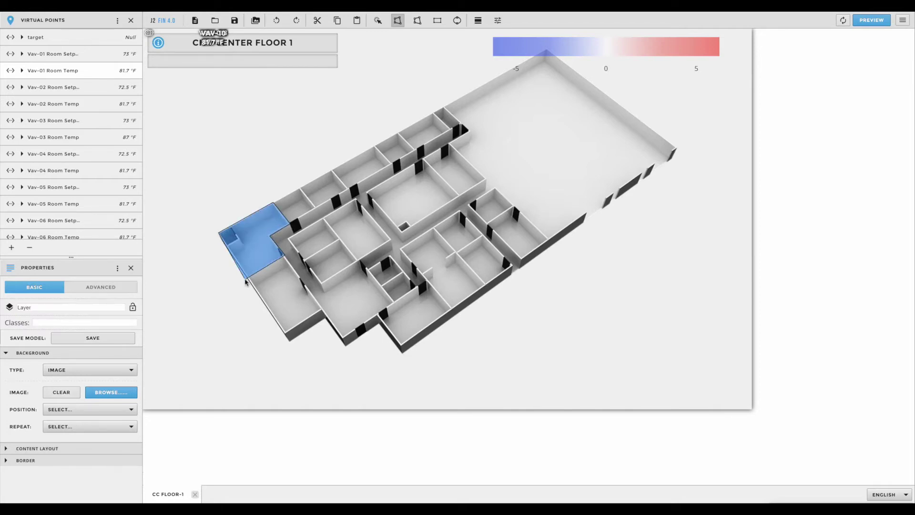
left_click(377, 20)
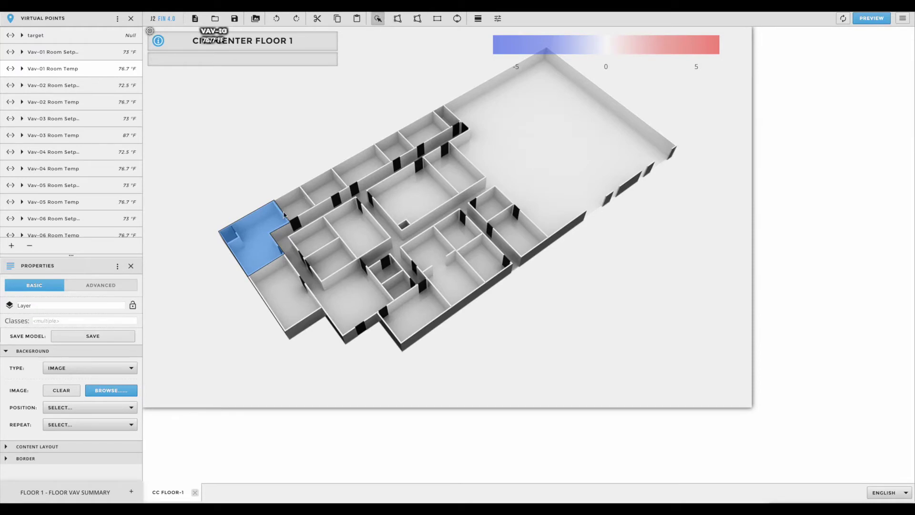
left_click(265, 240)
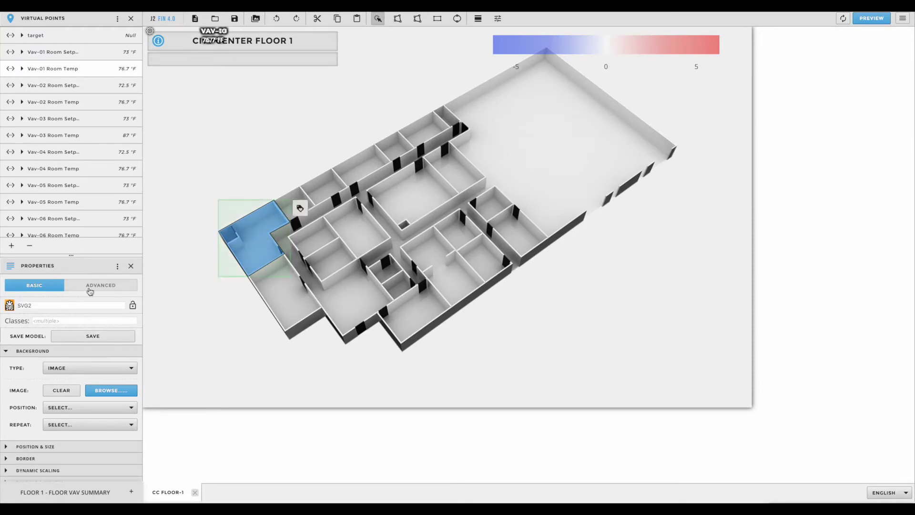
left_click(89, 291)
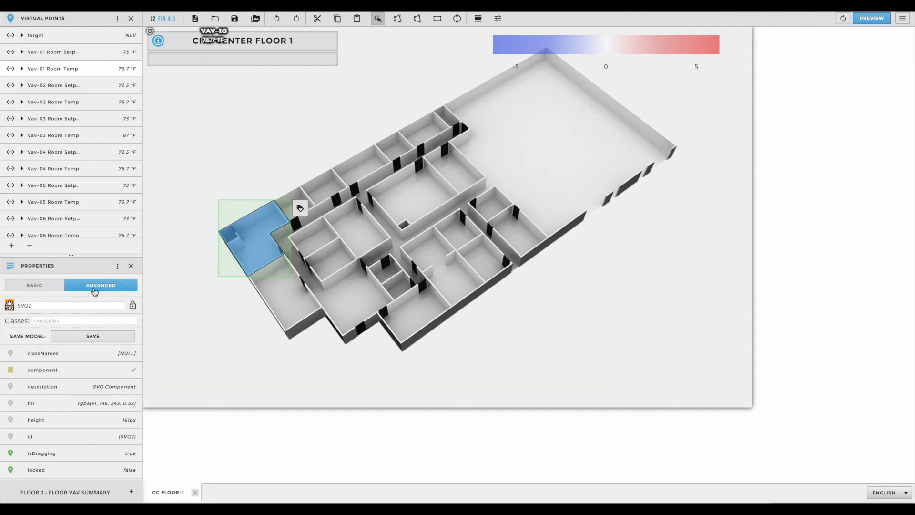
scroll(109, 386, "down", 5)
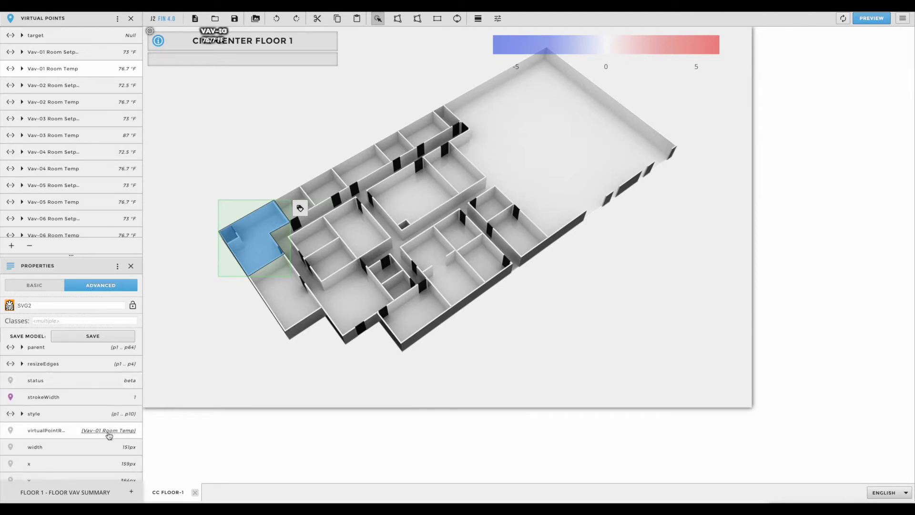
left_click(47, 286)
left_click(302, 381)
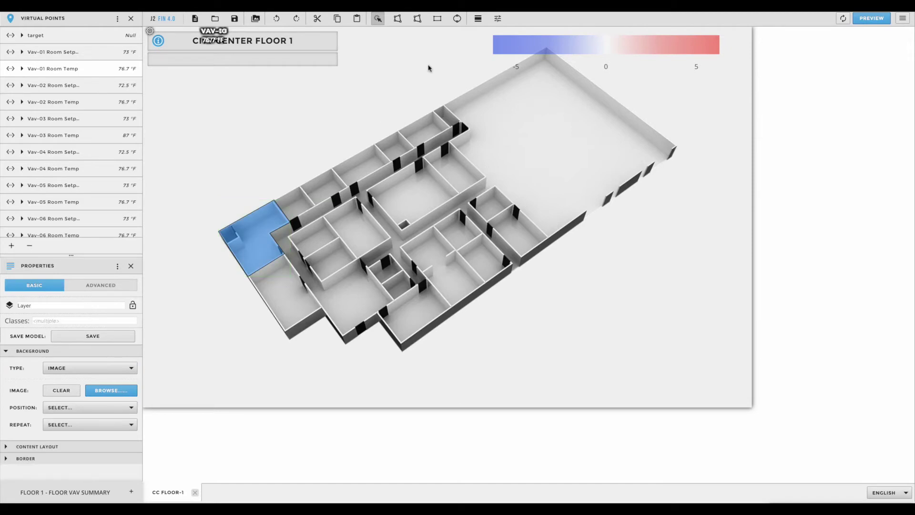
Draw the second room polygon and adjust its top corner to fit the room outline.
left_click(397, 19)
left_click(273, 200)
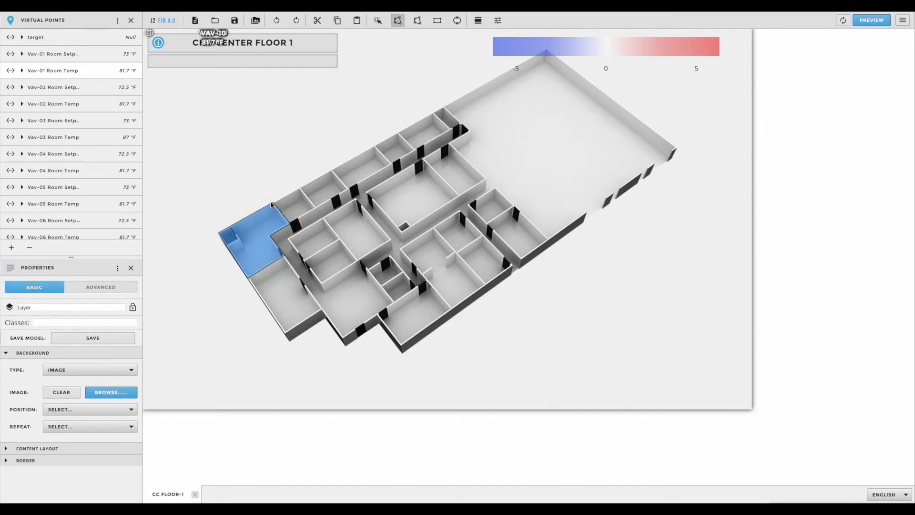
left_click(313, 155)
left_click(348, 189)
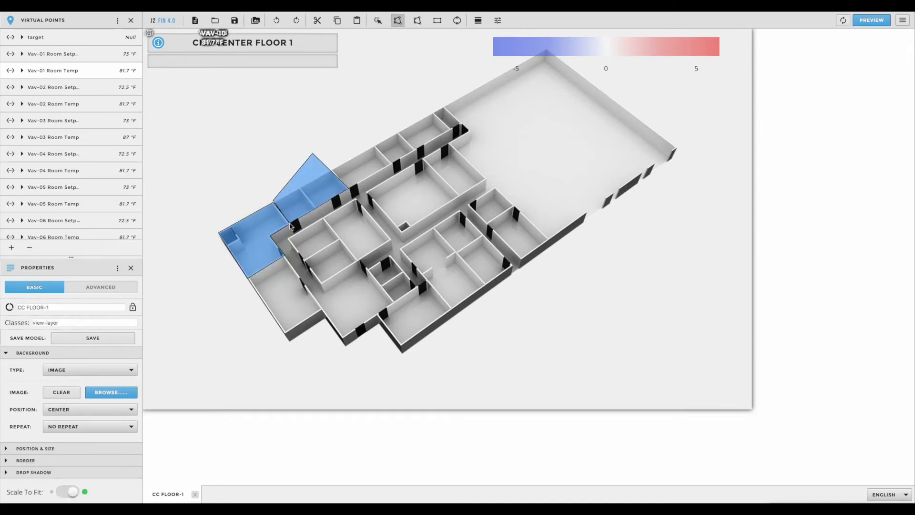
left_click(290, 224)
left_click(417, 20)
left_click(317, 184)
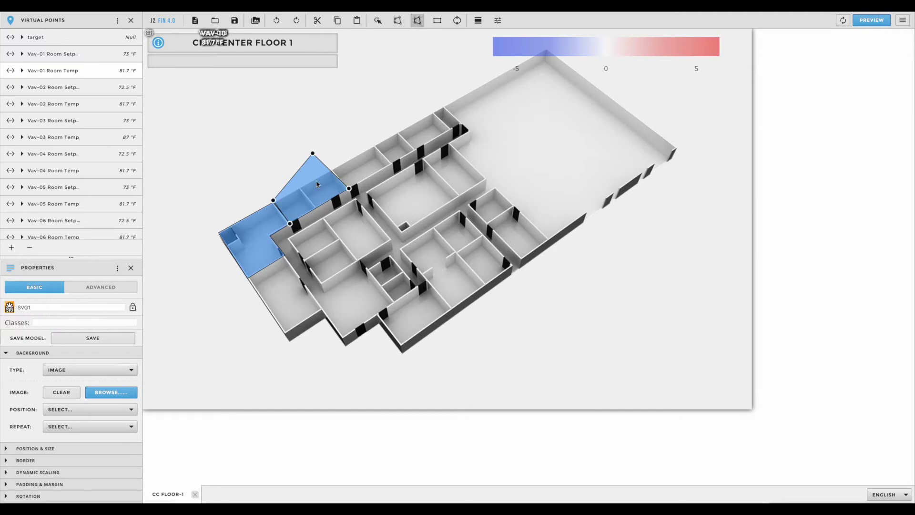
left_click_drag(312, 154, 331, 169)
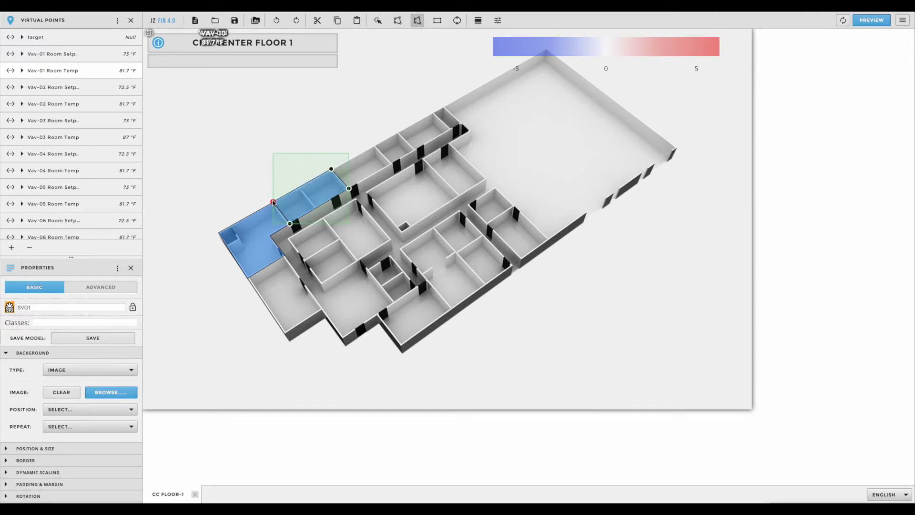
left_click(397, 20)
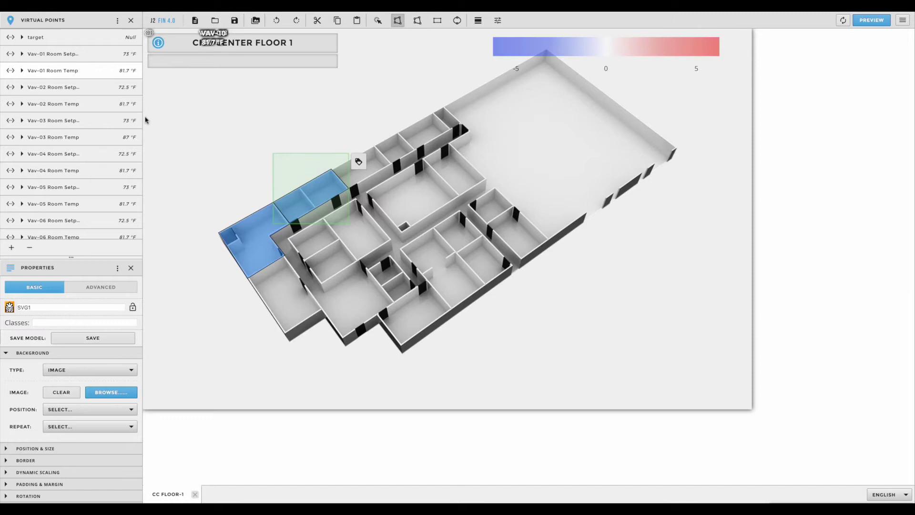
Link the Room Temp points of Vav-02, 04, 05, 06, 07, 08 and 10 to their room polygons.
left_click_drag(109, 104, 312, 198)
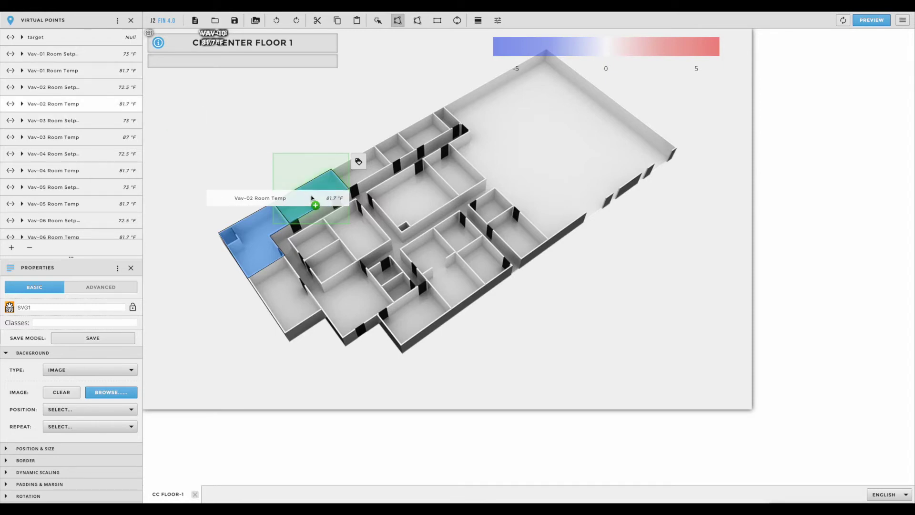
left_click_drag(312, 198, 312, 198)
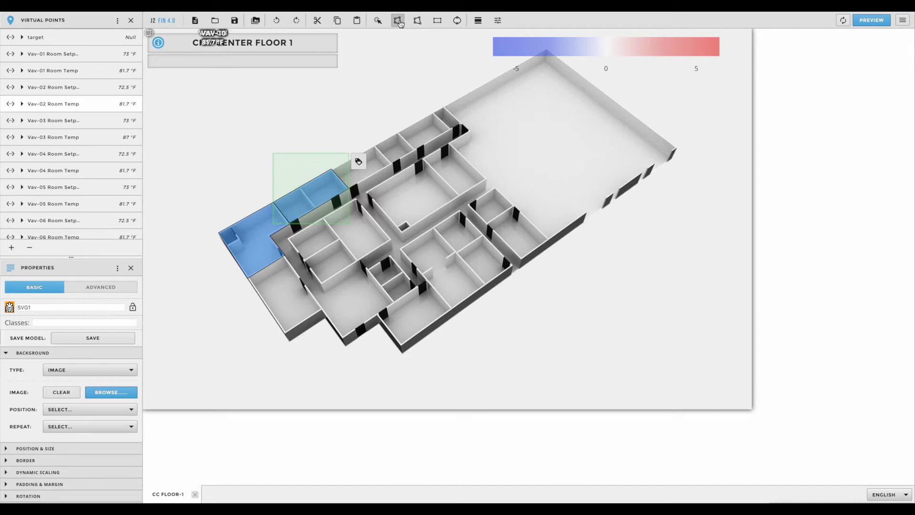
left_click(400, 21)
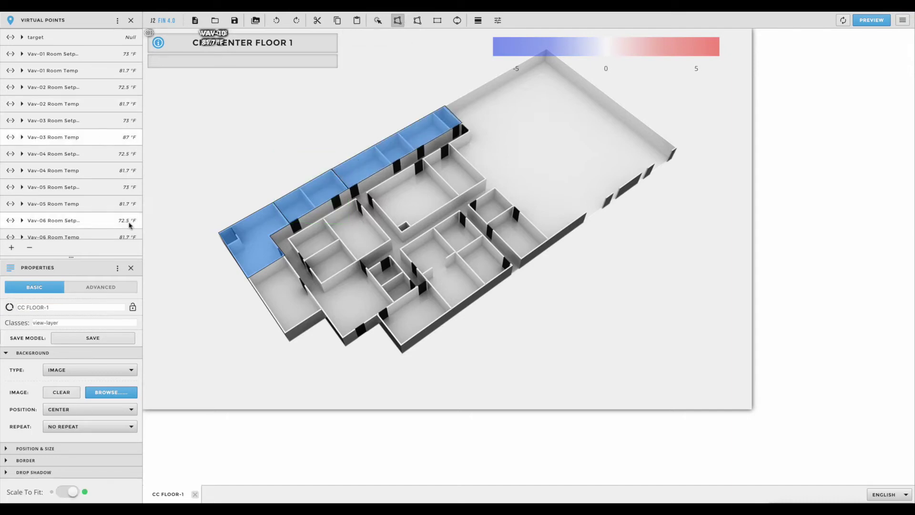
left_click_drag(109, 171, 323, 312)
left_click_drag(108, 203, 339, 246)
left_click_drag(109, 235, 408, 232)
left_click_drag(108, 181, 410, 305)
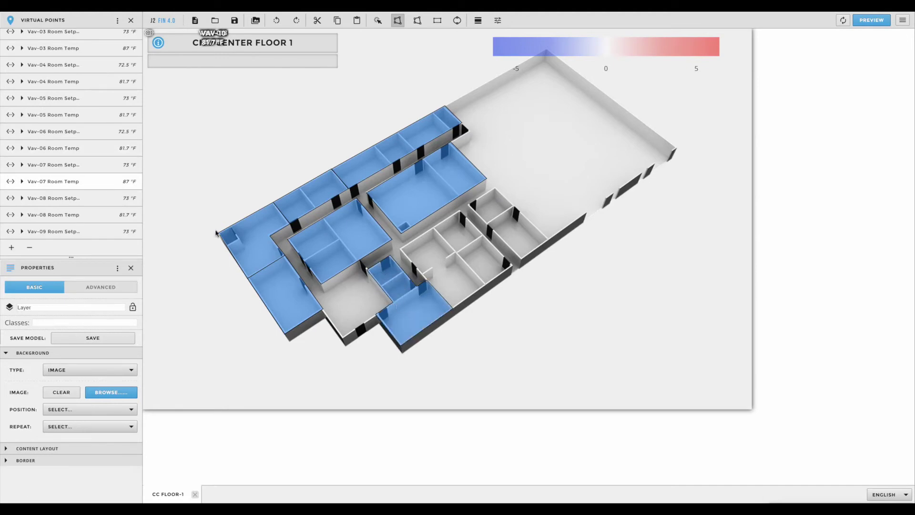
left_click_drag(108, 214, 512, 266)
scroll(71, 143, "down", 3)
left_click_drag(57, 230, 516, 209)
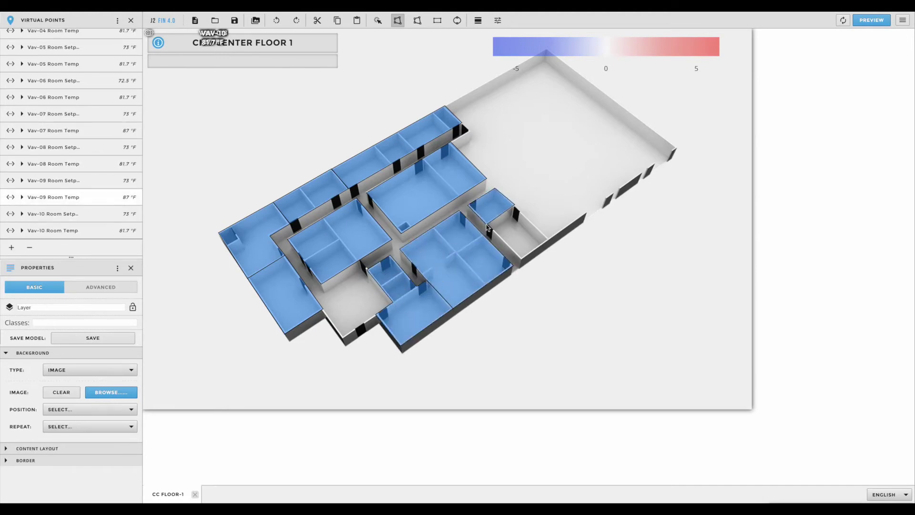
left_click(378, 22)
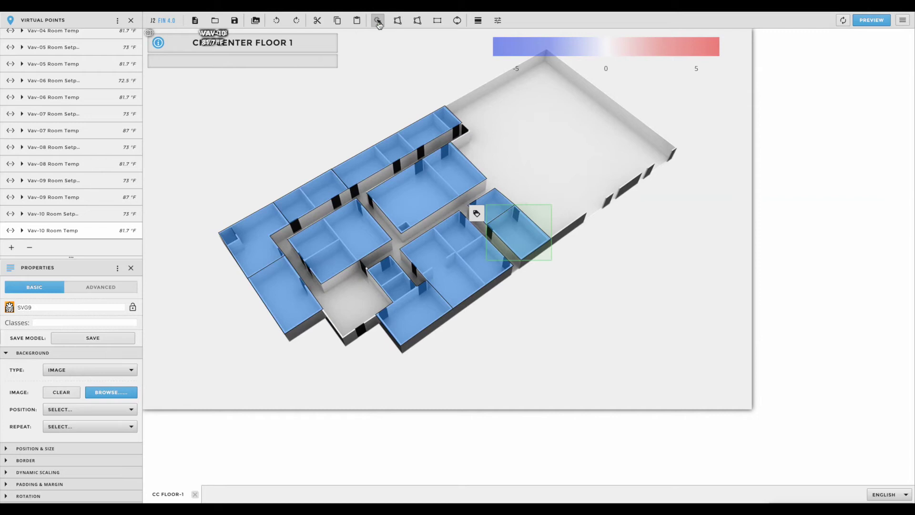
left_click(380, 77)
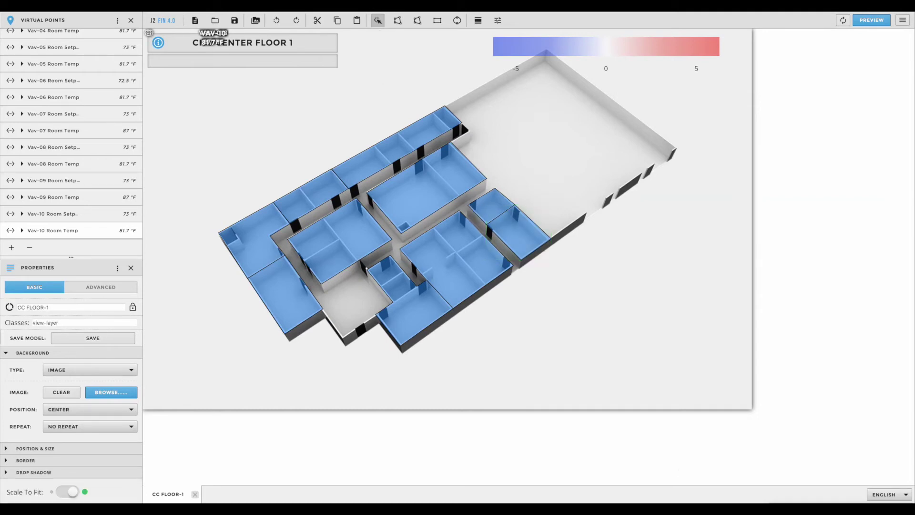
left_click(644, 319)
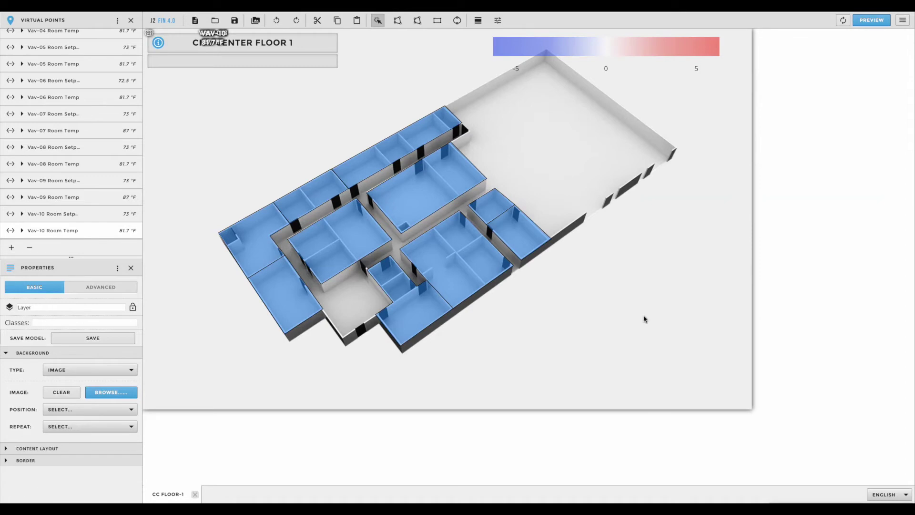
Use Magic Buttons to move the VAV smart labels onto their rooms, then select VAV-08's label.
left_click(901, 21)
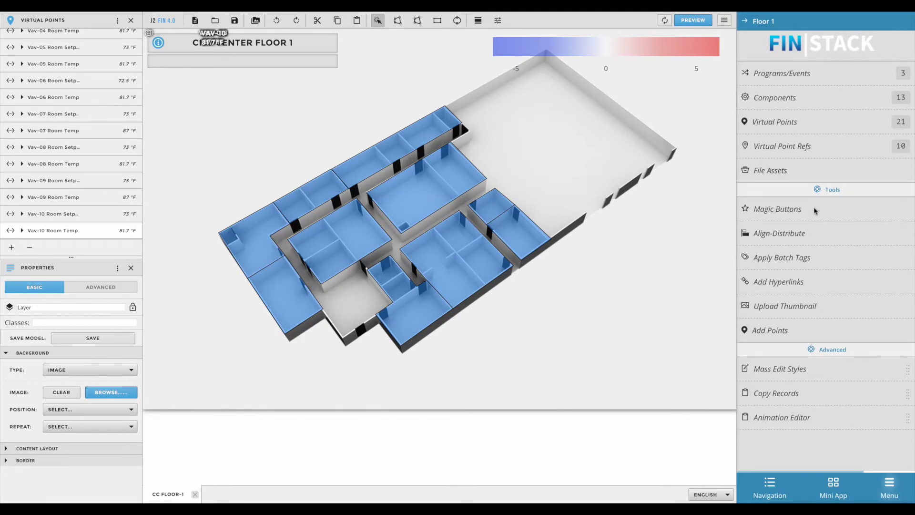
left_click(774, 218)
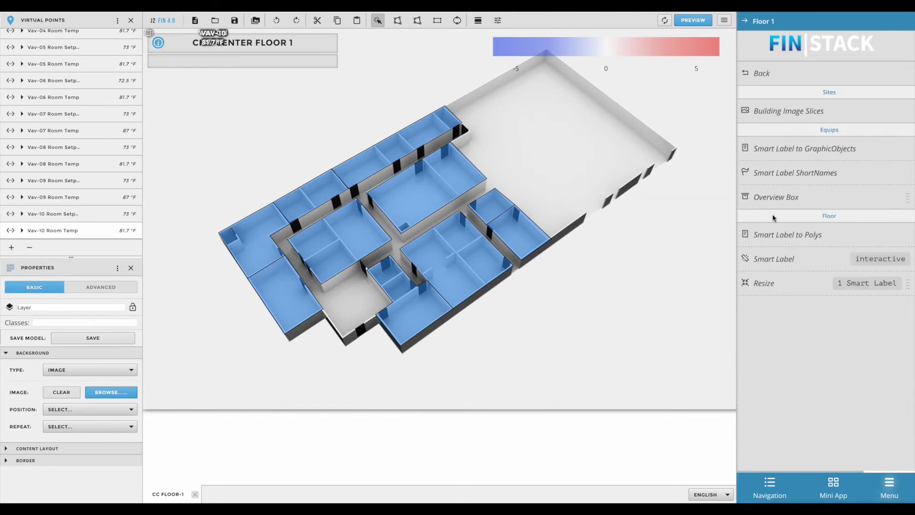
left_click(787, 245)
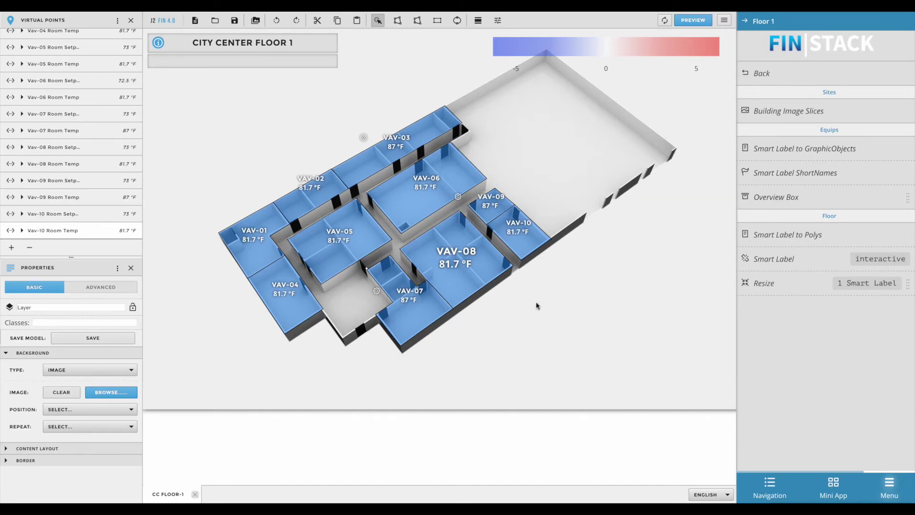
left_click(457, 260)
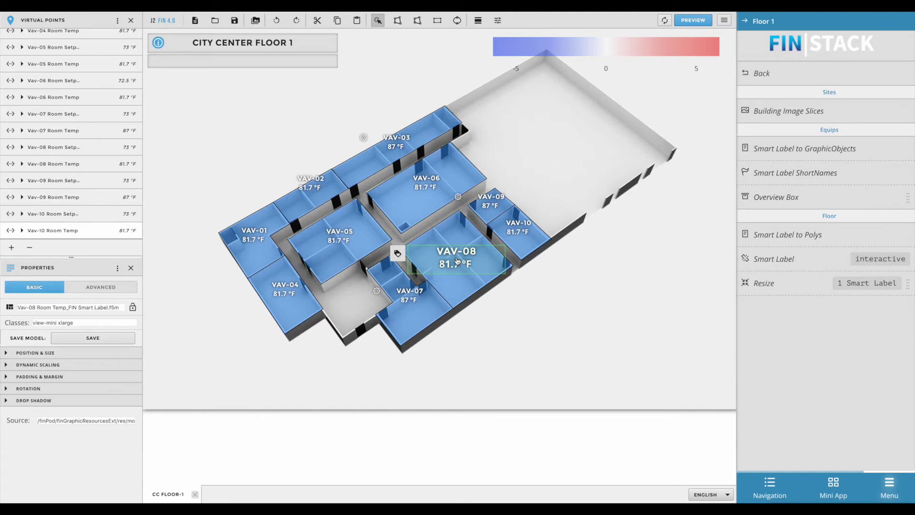
Resize the VAV-08 smart label to default, then to large.
left_click(786, 287)
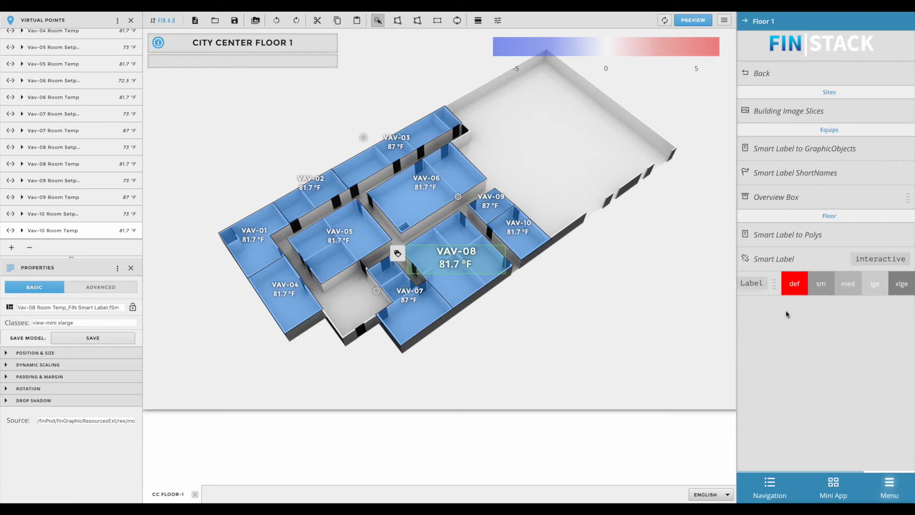
left_click(793, 284)
left_click(872, 286)
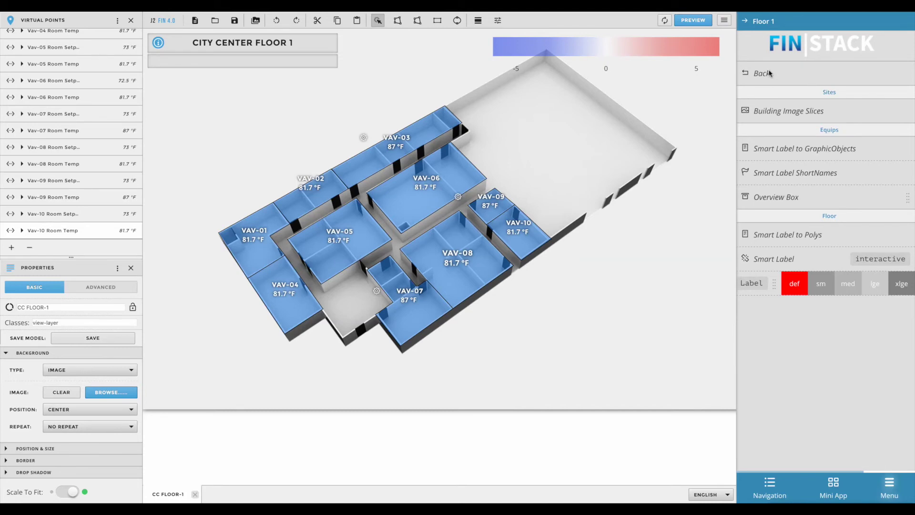
Select all ten smart labels and set them all to the lge label size.
left_click(769, 73)
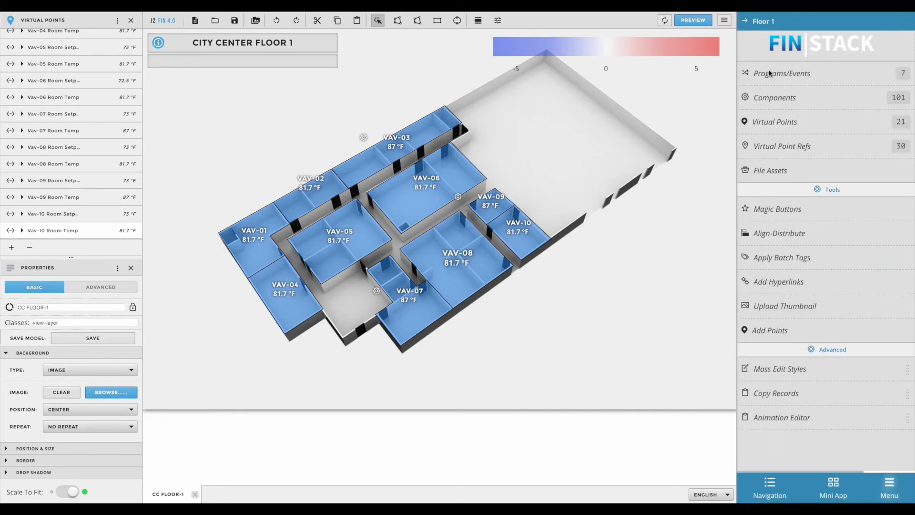
left_click(781, 105)
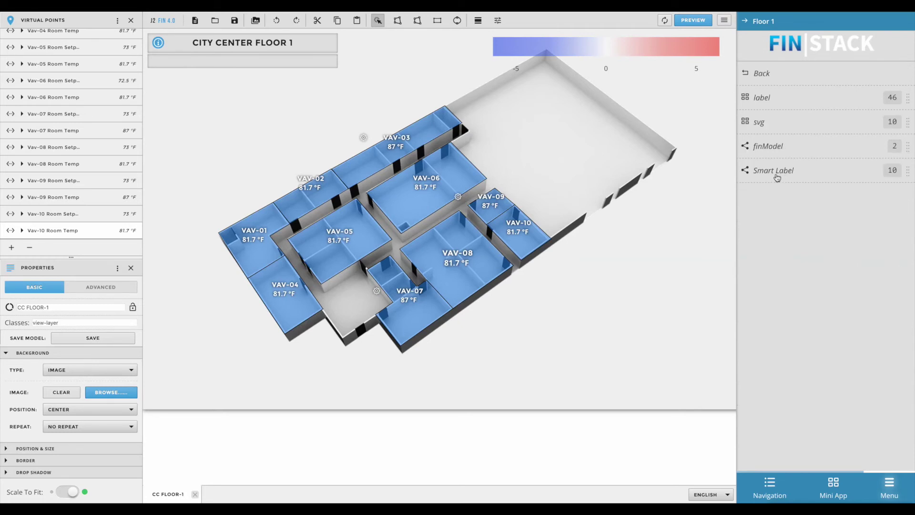
mouse_move(777, 177)
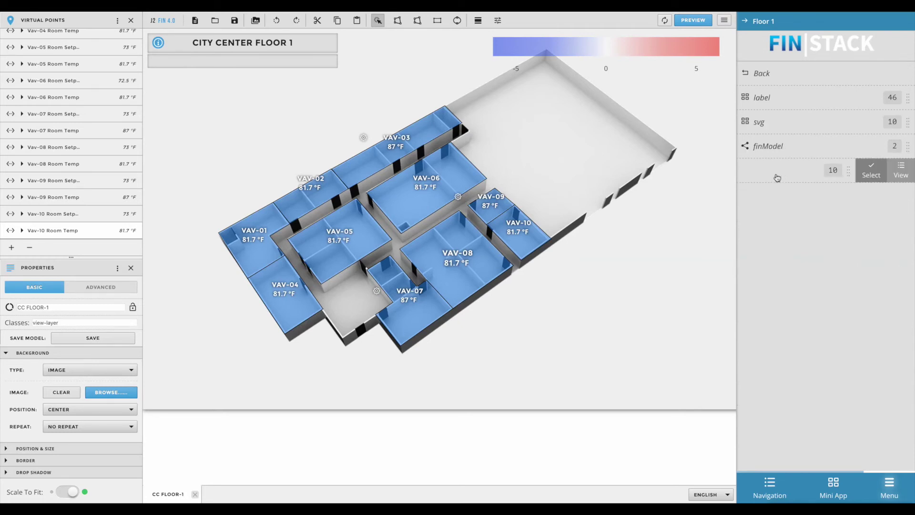
left_click(865, 174)
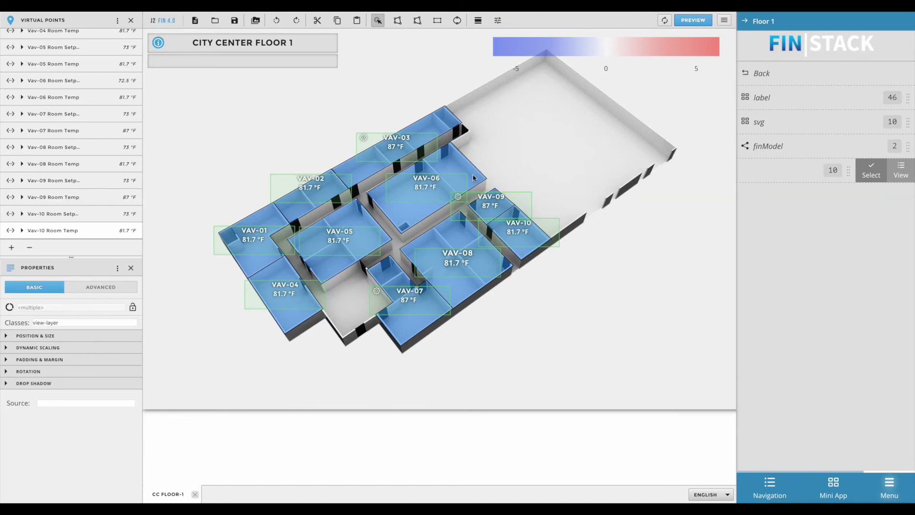
left_click(786, 75)
left_click(770, 210)
mouse_move(798, 289)
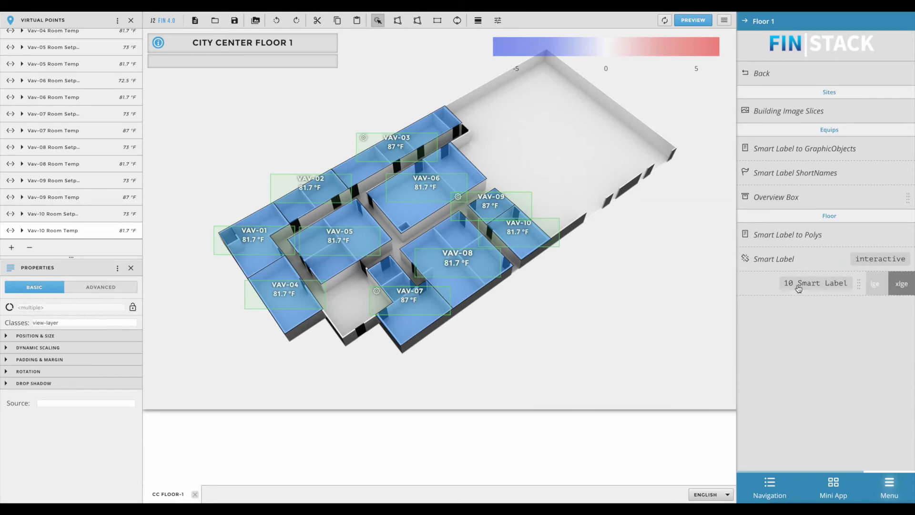
left_click(876, 289)
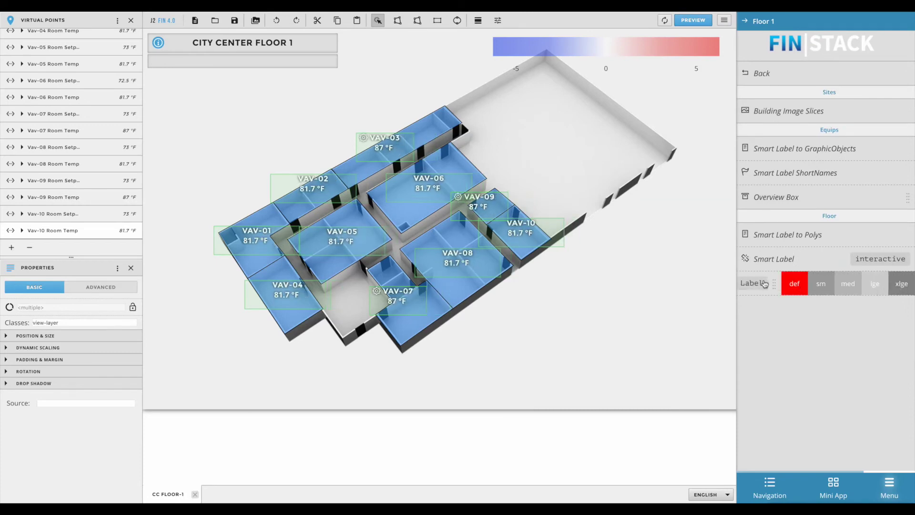
Append (Kitchen) to the VAV-01 and (Bathroom) to the VAV-02 short names.
left_click(808, 175)
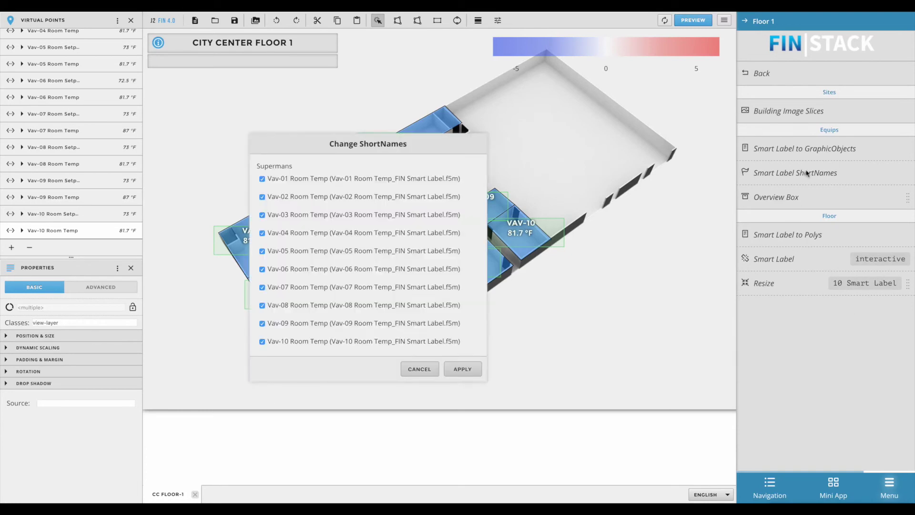
left_click(462, 369)
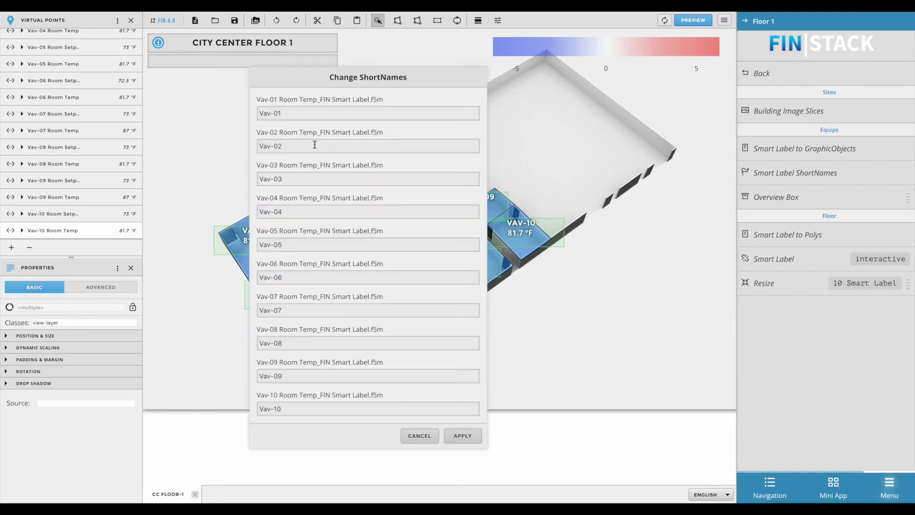
left_click(305, 114)
type("(Kitchen)")
left_click(301, 146)
type("(Bathroom)")
left_click(462, 435)
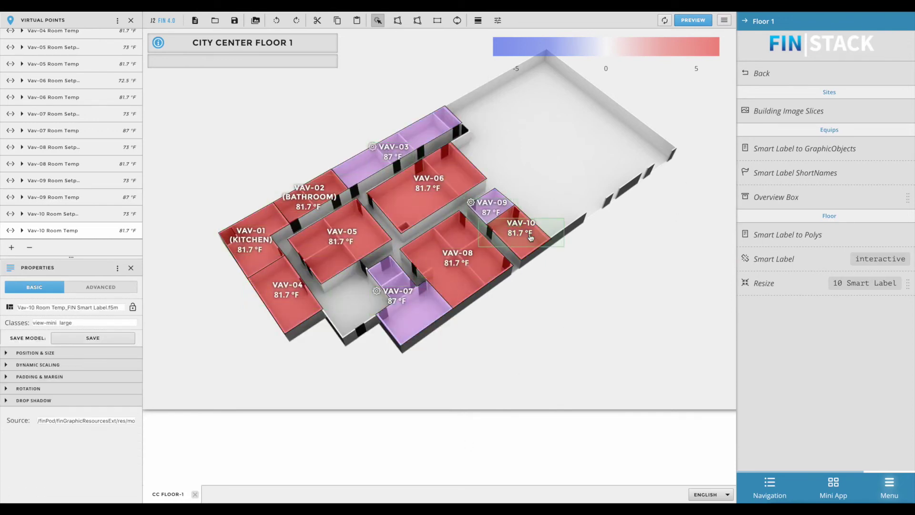
Make the smart labels non-interactive and reload the floor graphic project.
left_click(291, 298)
left_click(300, 356)
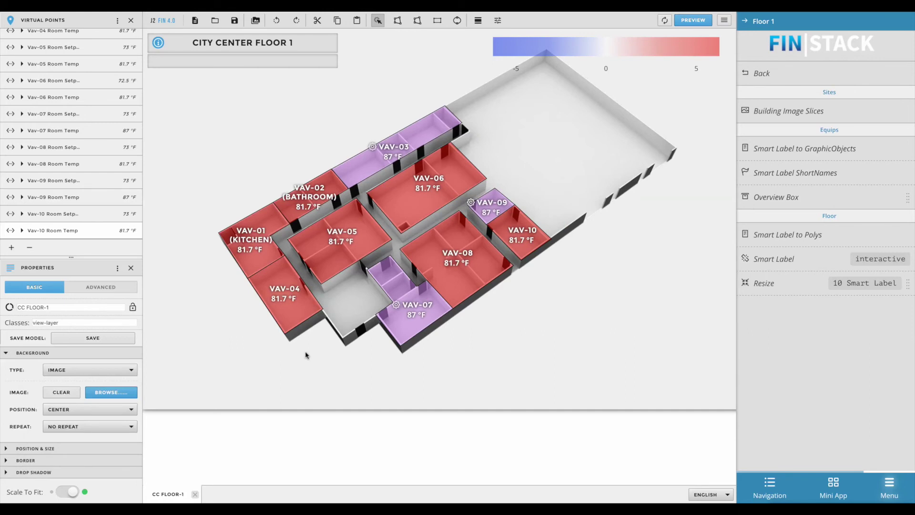
left_click(809, 261)
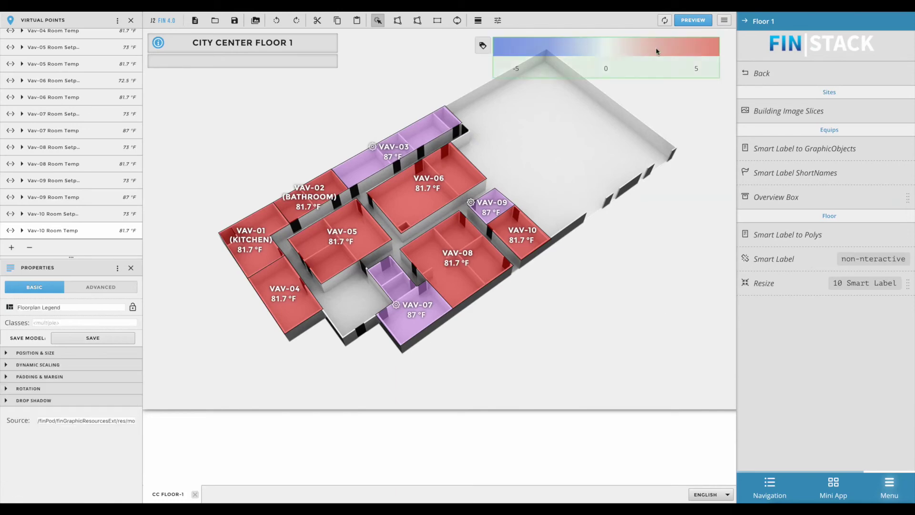
left_click(313, 204)
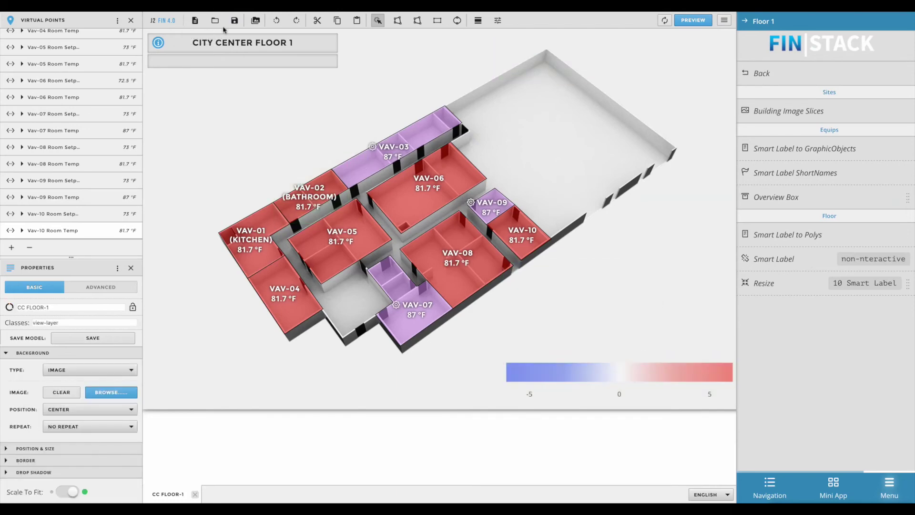
key("ctrl+o")
left_click(433, 401)
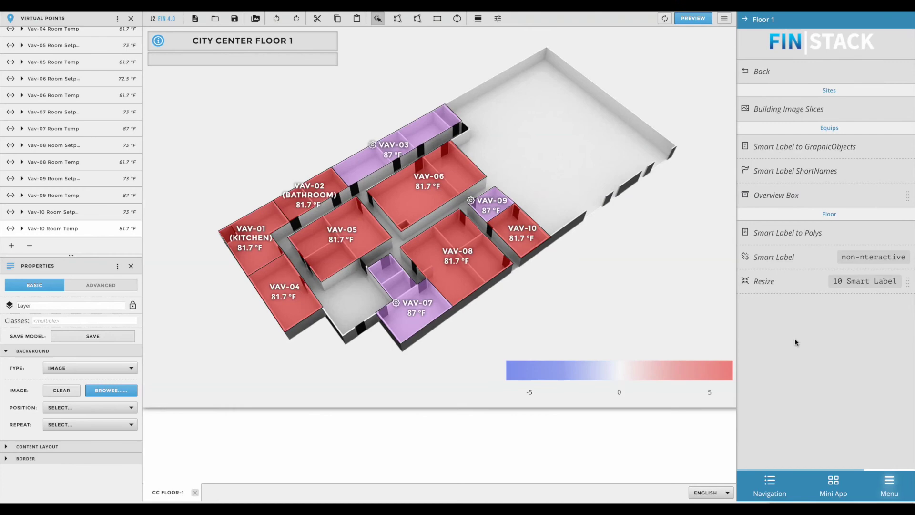
left_click(887, 491)
Go to Sites > City Center > Floor 1 and load the CC FLOOR-1 graphic live.
left_click(830, 53)
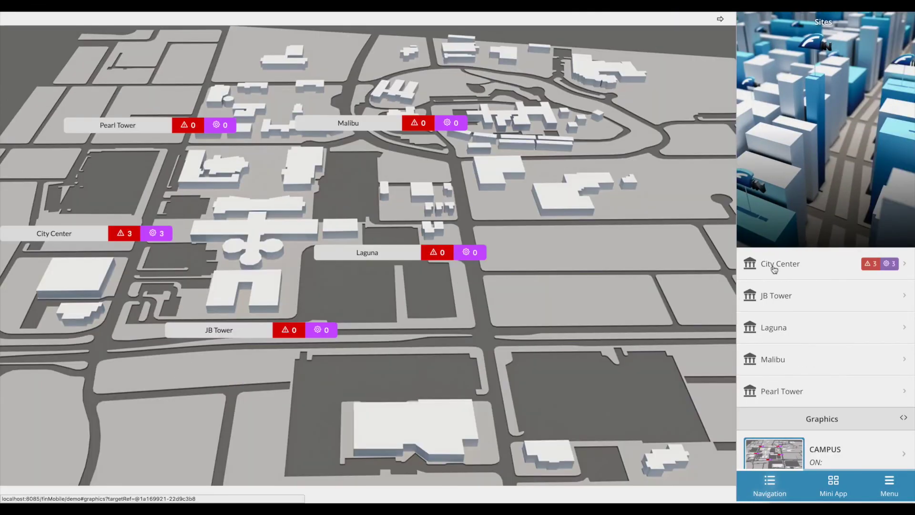
left_click(774, 267)
left_click(795, 268)
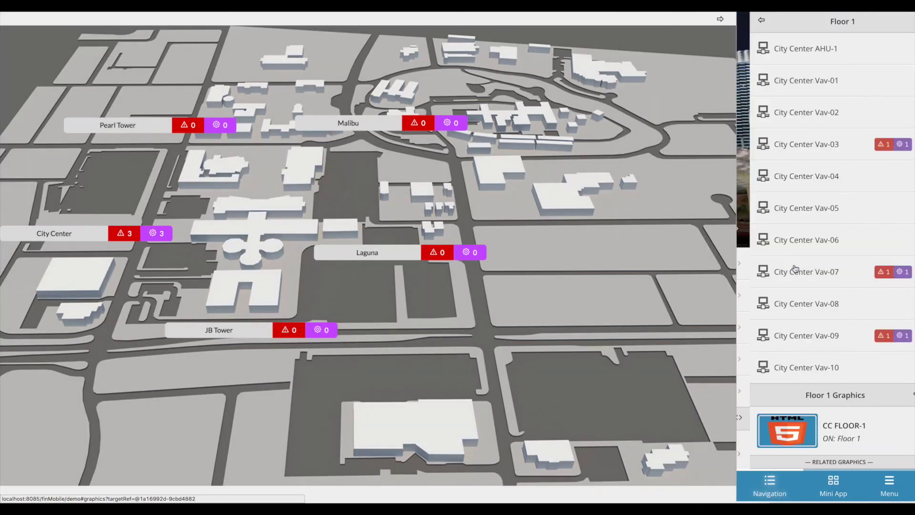
left_click(836, 420)
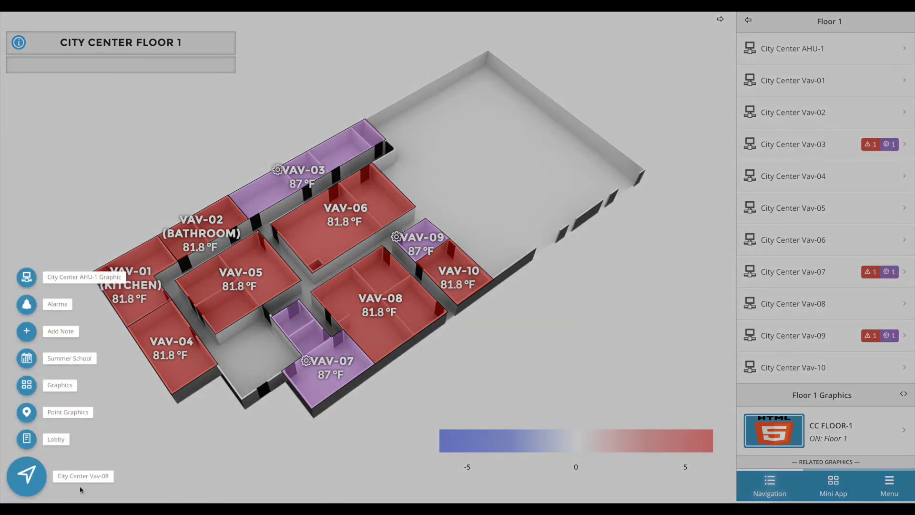
left_click(26, 475)
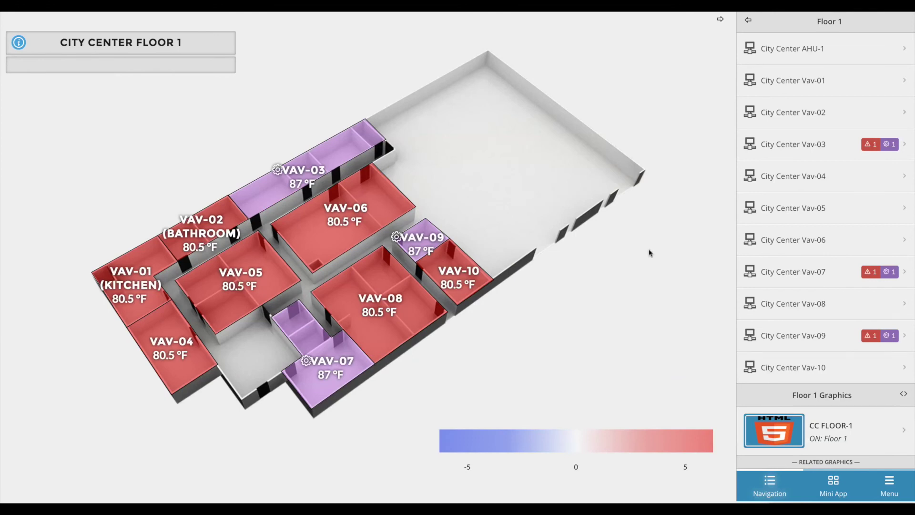
Show the VAV-06 zone's point values and override its Room Setpoint to 73 °F.
left_click(392, 208)
left_click(27, 475)
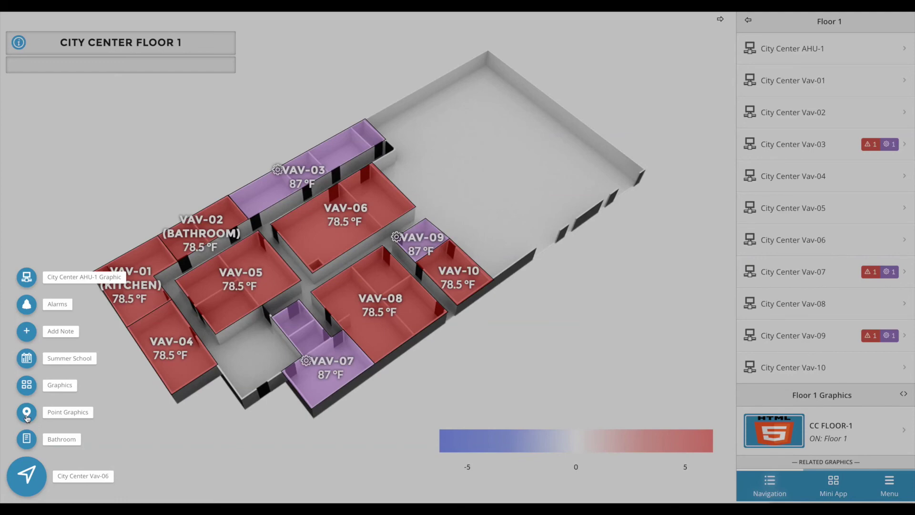
left_click(27, 417)
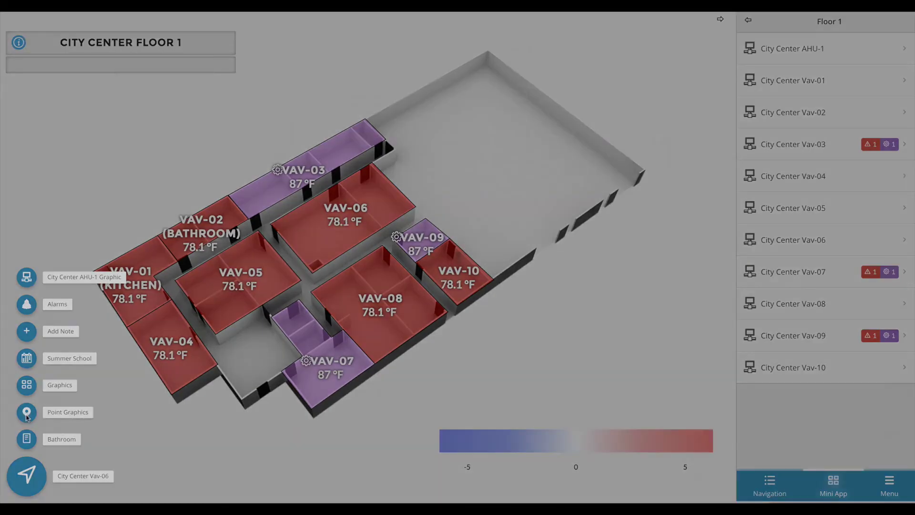
scroll(853, 207, "up", 5)
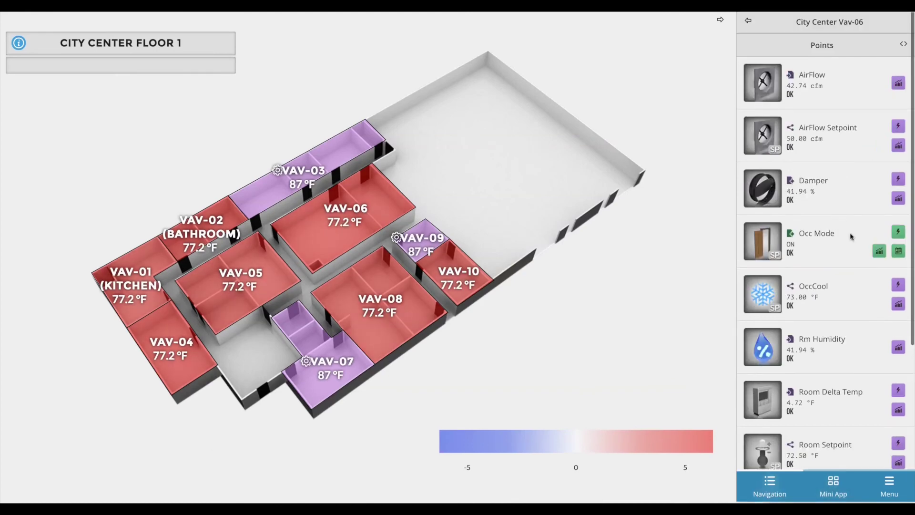
scroll(837, 180, "down", 5)
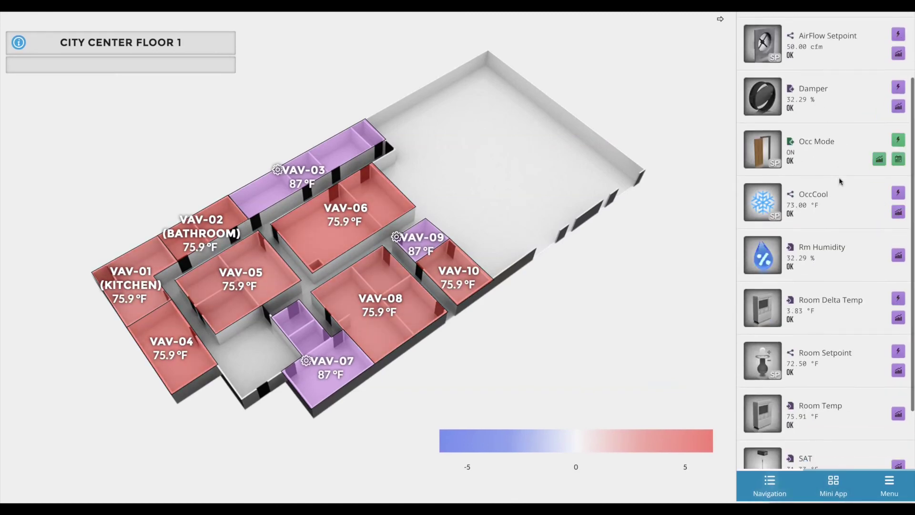
left_click(897, 274)
type("73")
key("Return")
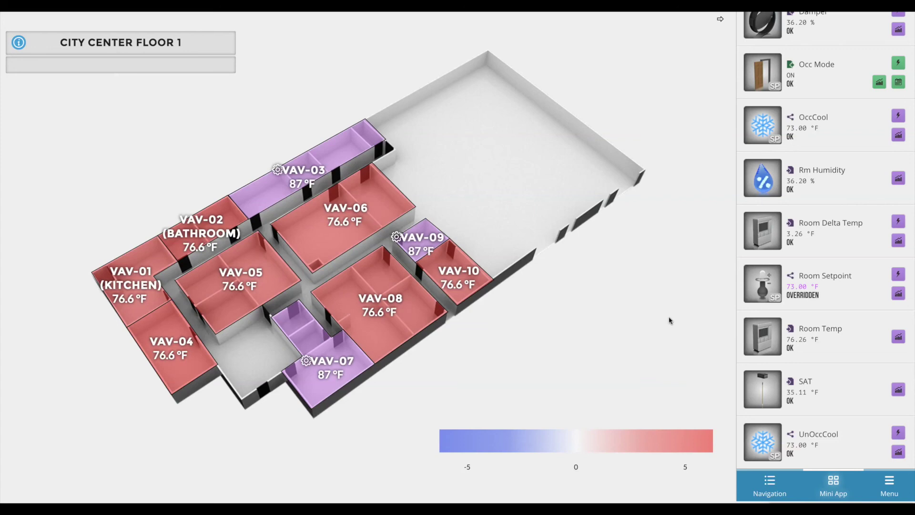
Bring up the Floor 1 - Floor VAV Summary table, then minimize it to reveal the floorplan.
left_click(19, 43)
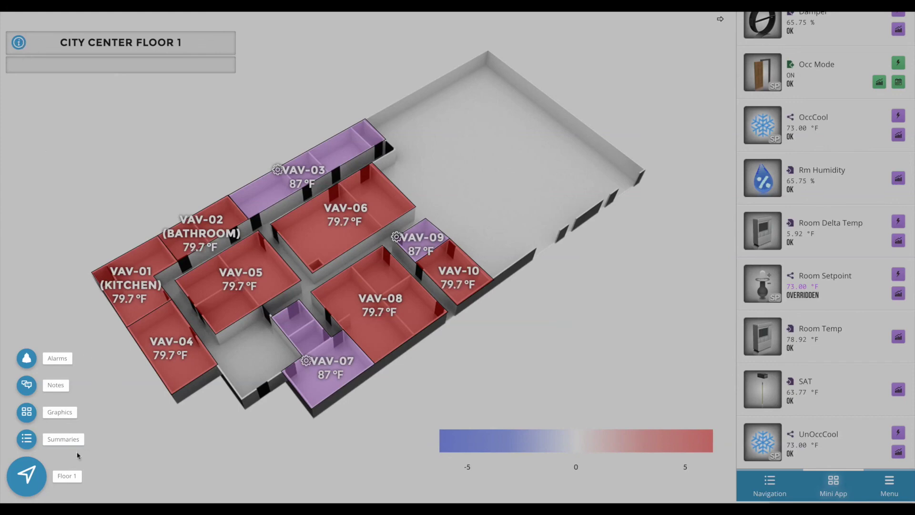
left_click(27, 439)
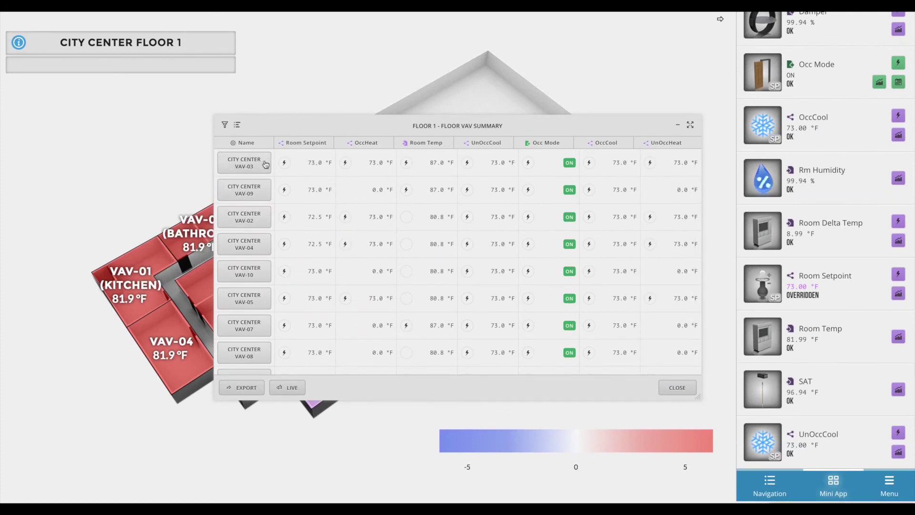
left_click(677, 125)
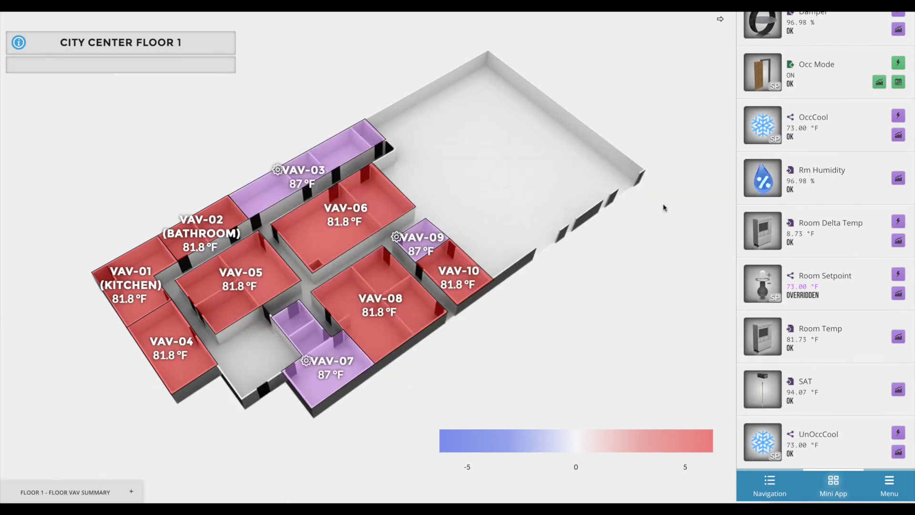